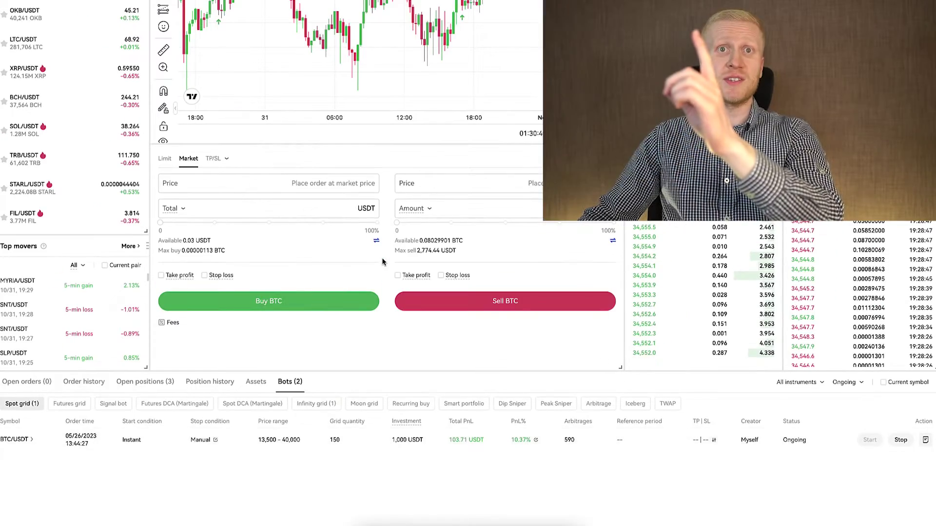
Open the running Infinity grid bot and create a new bot, leaving two bots listed.
click(316, 404)
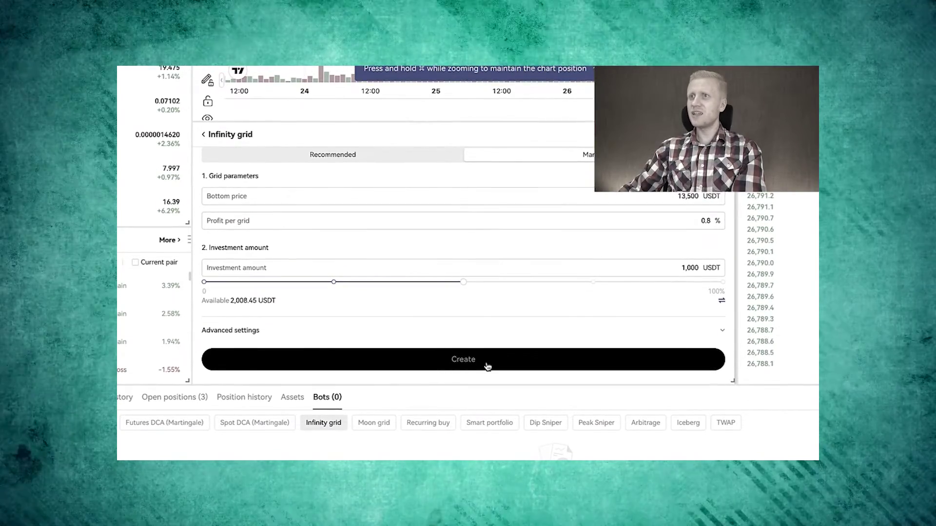
click(488, 367)
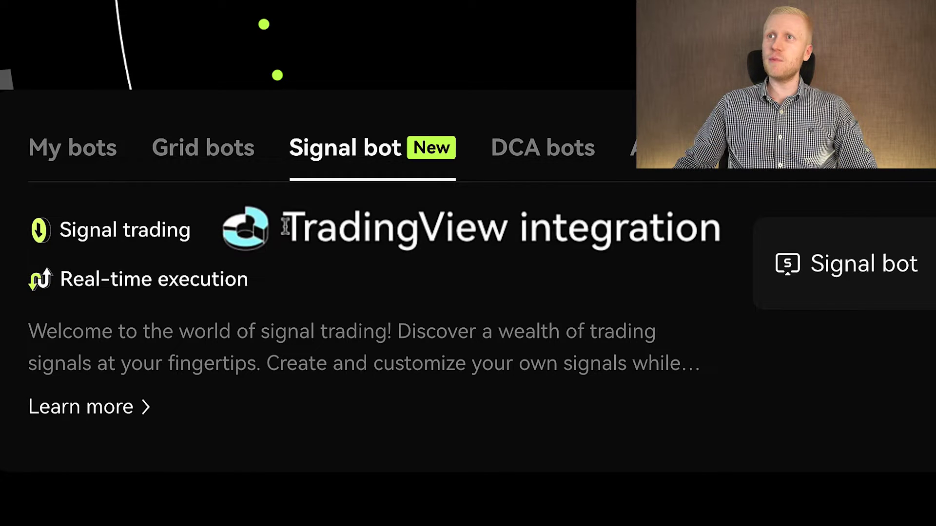
drag(283, 226, 456, 227)
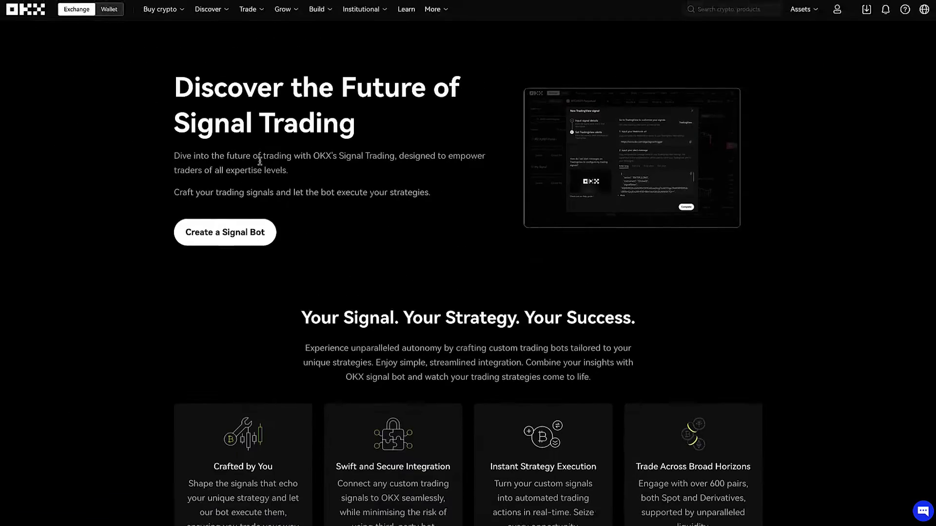
scroll(259, 161, down, 15)
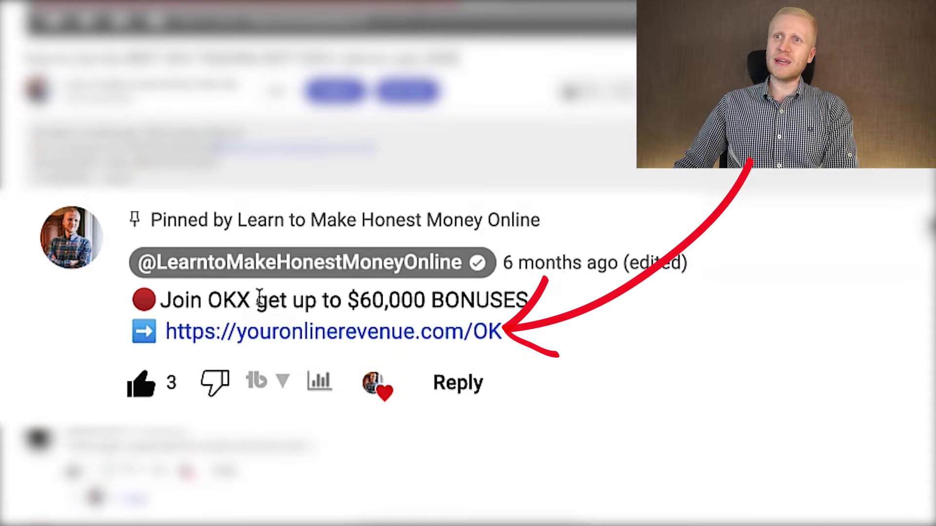
drag(259, 297, 504, 299)
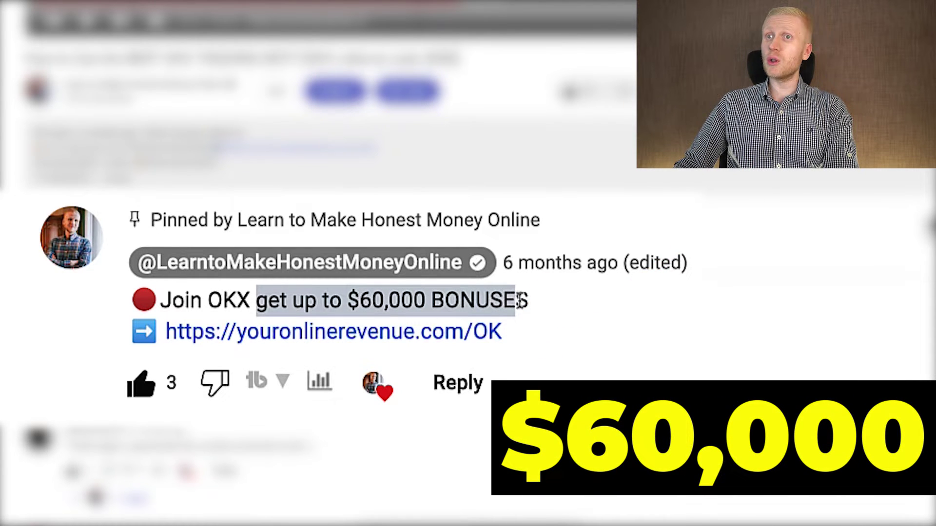
click(536, 328)
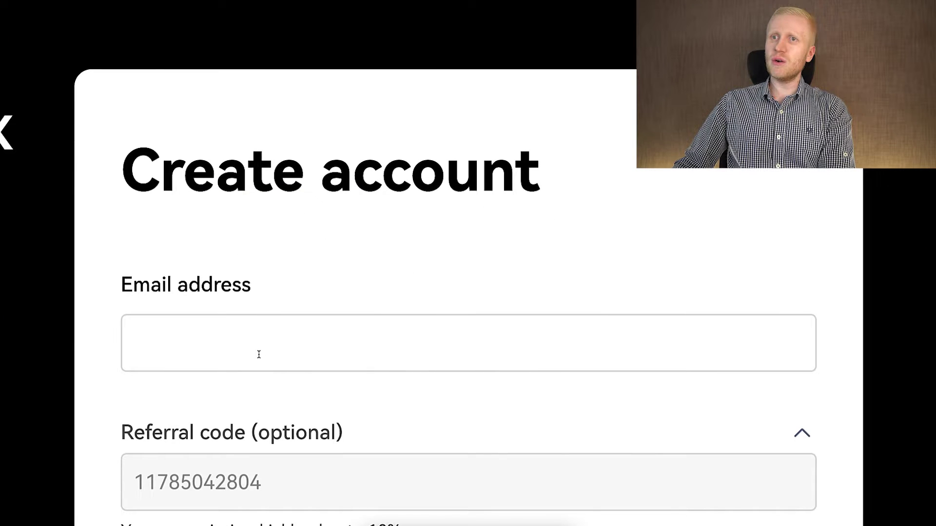
Highlight the prefilled referral code and the 10% commission kickback line on the sign-up form.
scroll(259, 354, down, 10)
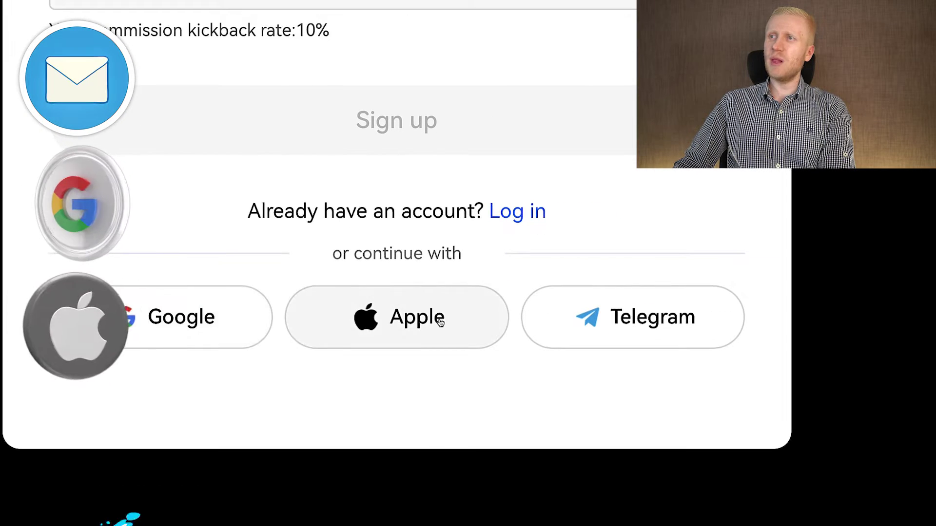
scroll(148, 268, up, 5)
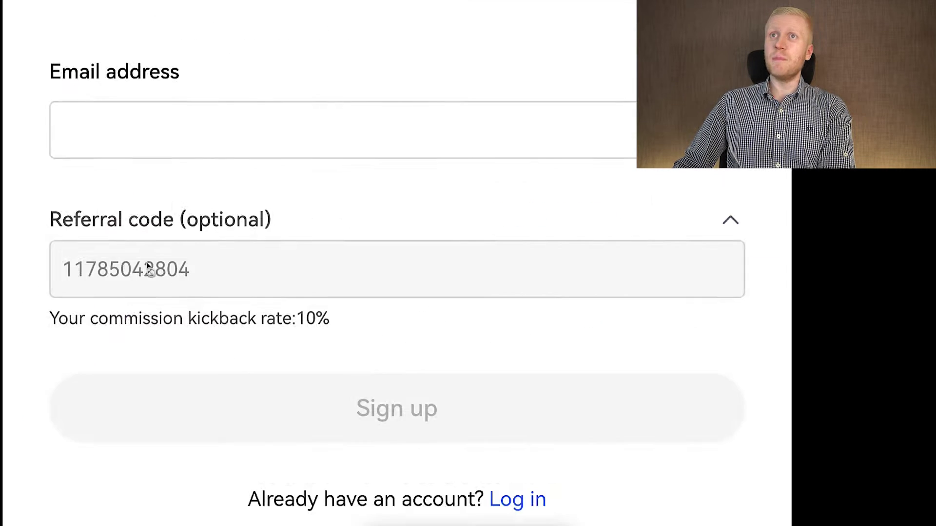
double_click(147, 268)
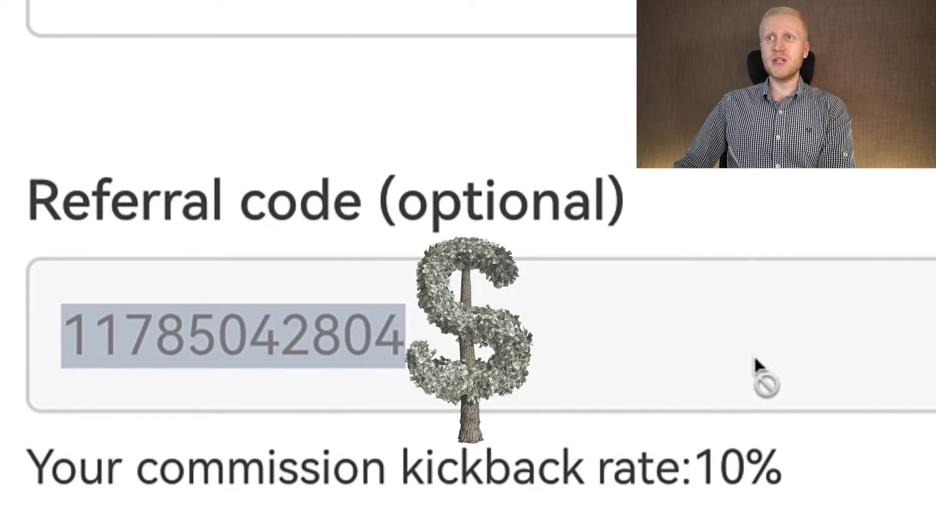
drag(694, 467, 817, 460)
click(819, 468)
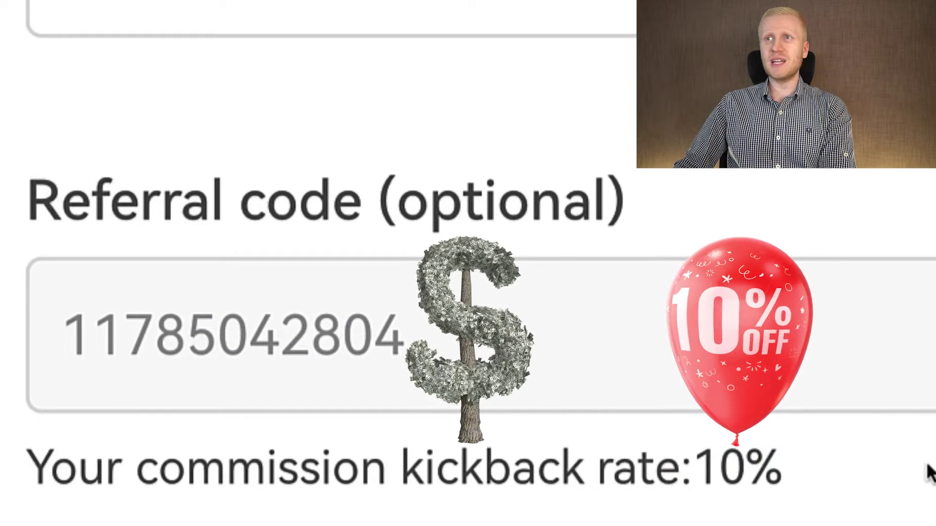
triple_click(828, 492)
click(827, 488)
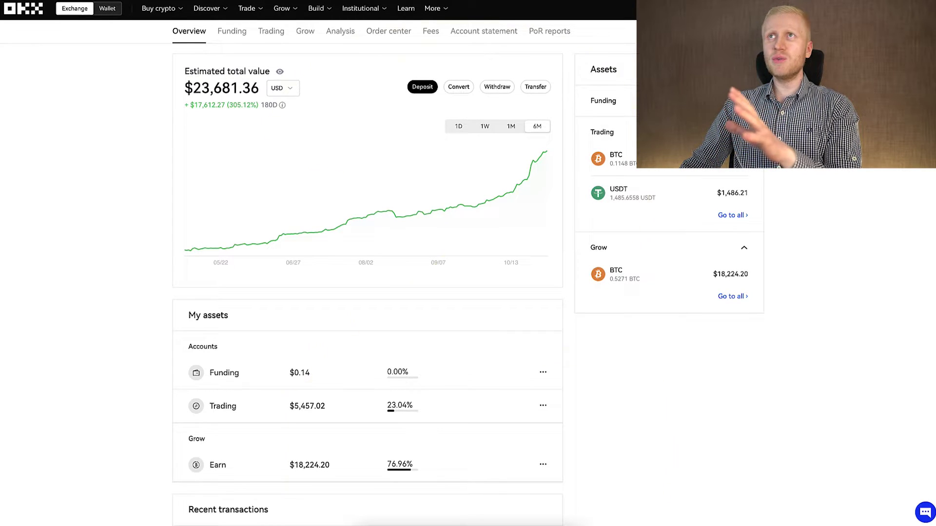
Bring up the Trade dropdown in OKX's top navigation bar.
mouse_move(247, 12)
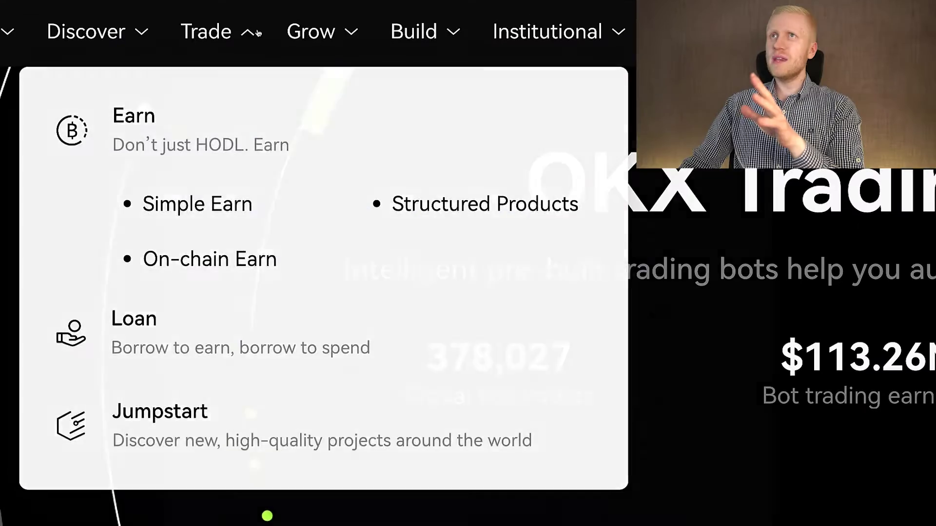
Go from the trading bots Marketplace to the Create a bot page and scroll to Signal bot.
scroll(354, 453, down, 5)
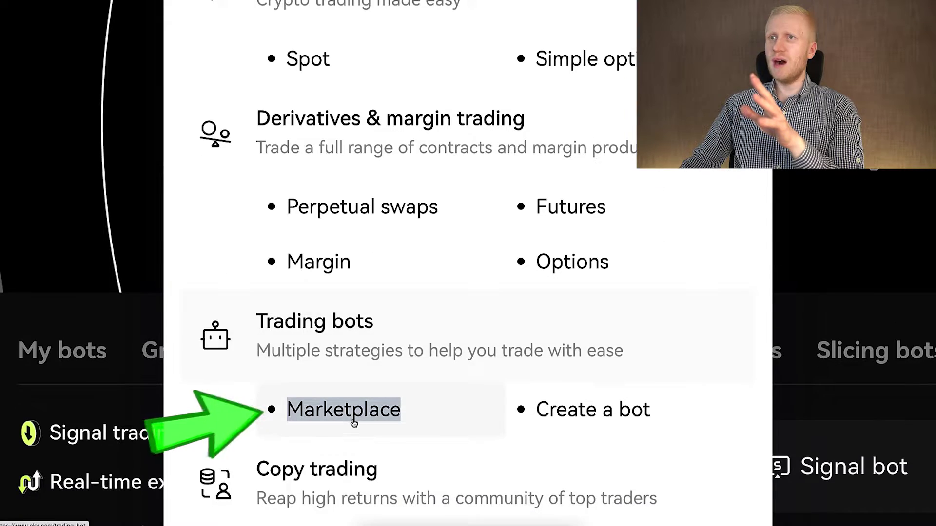
click(352, 422)
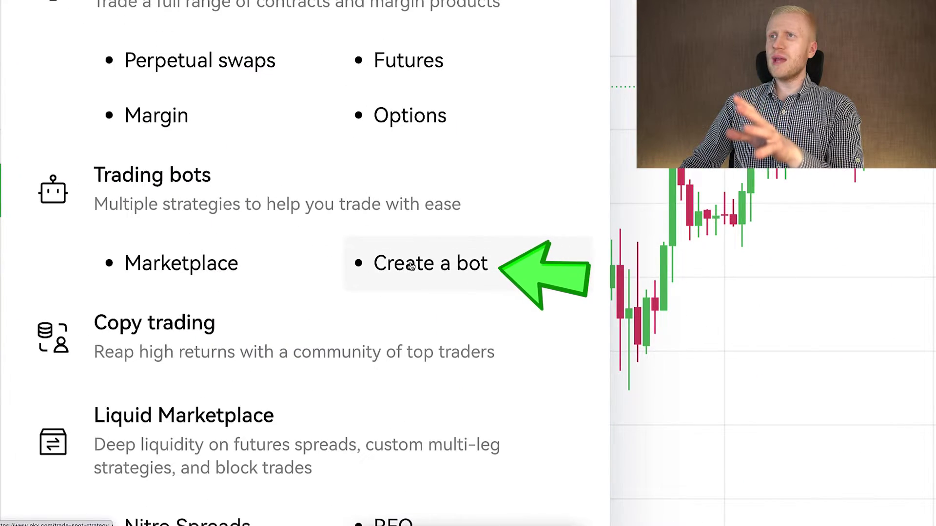
click(415, 266)
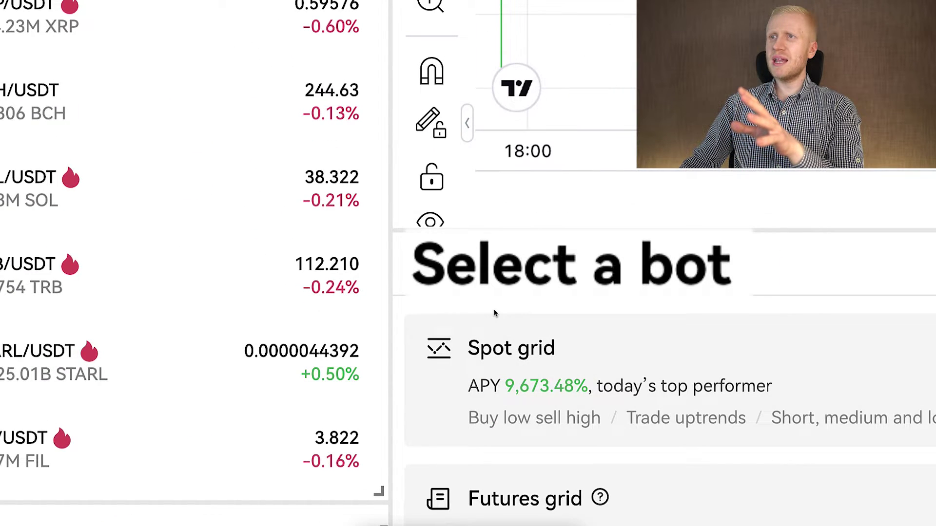
scroll(539, 302, down, 6)
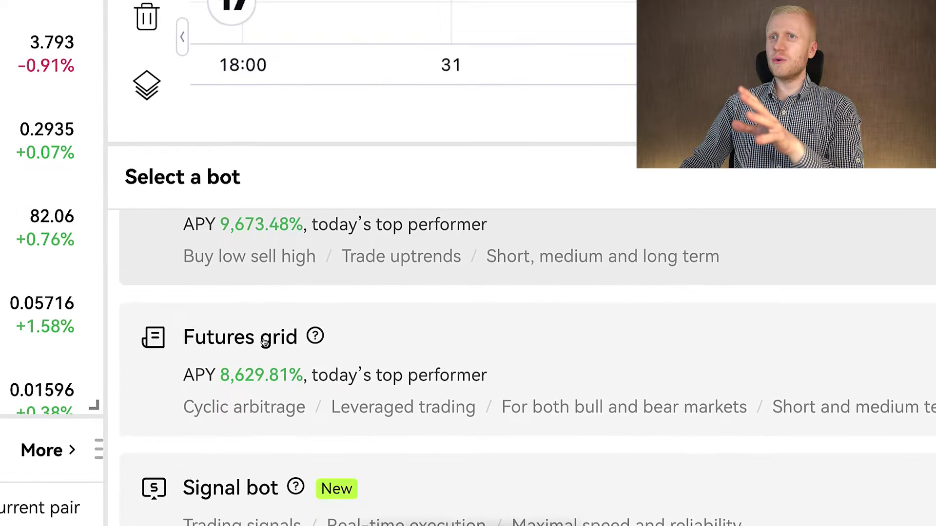
scroll(264, 343, down, 1)
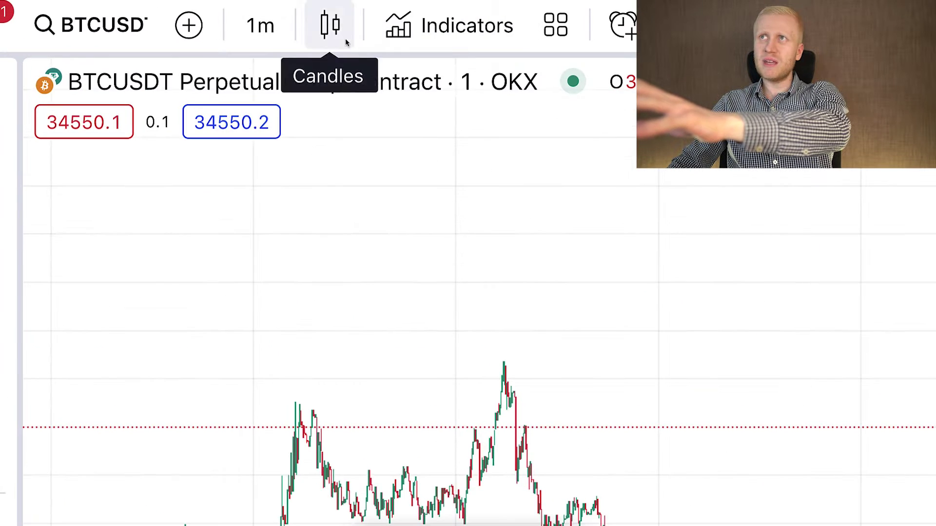
Open the Indicators library on the BTCUSDT.P chart and view Strategies before returning to Indicators.
click(166, 6)
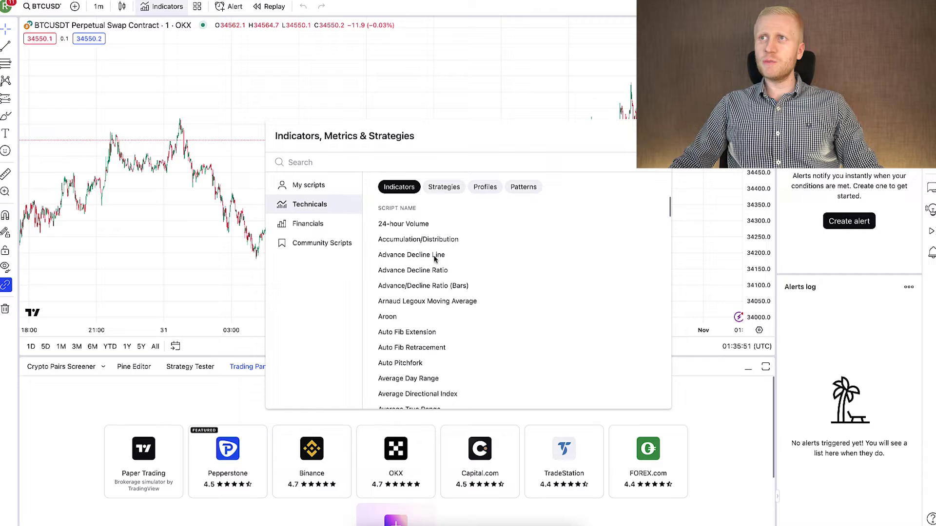
scroll(424, 238, down, 10)
scroll(258, 234, down, 20)
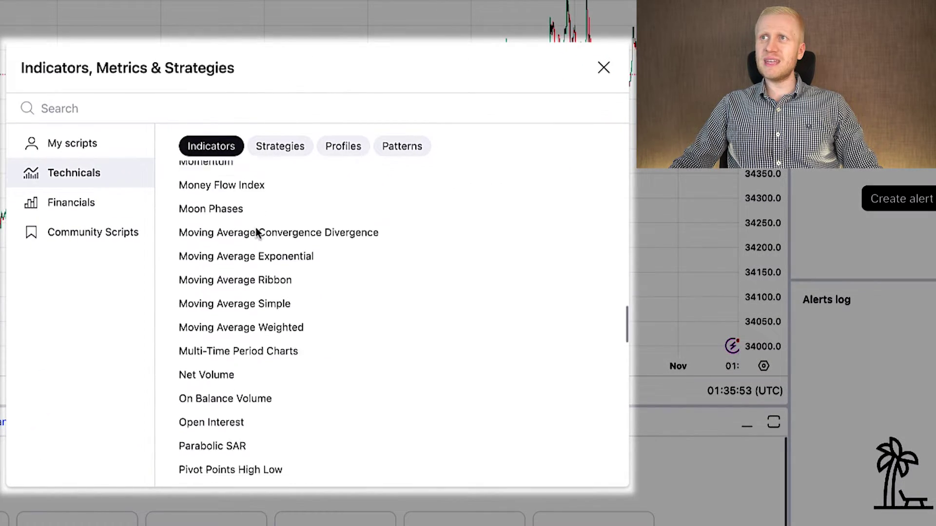
click(276, 145)
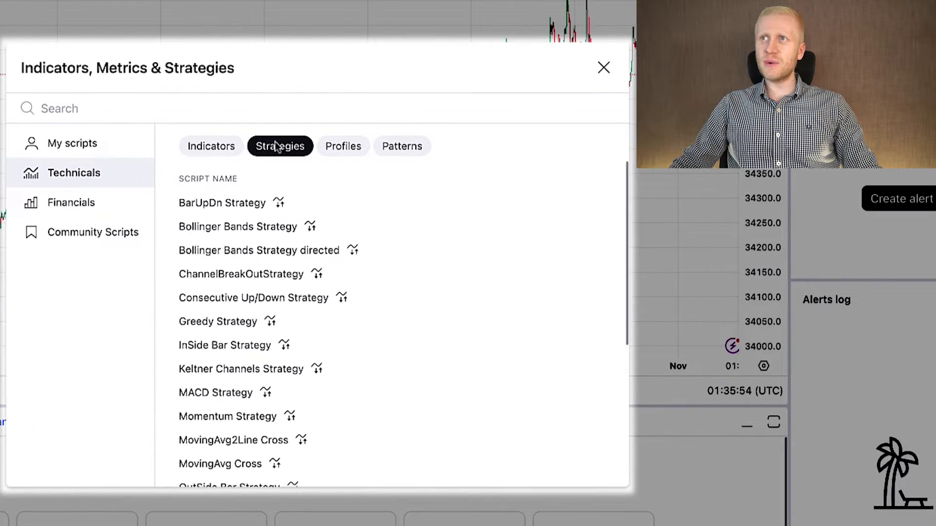
click(226, 148)
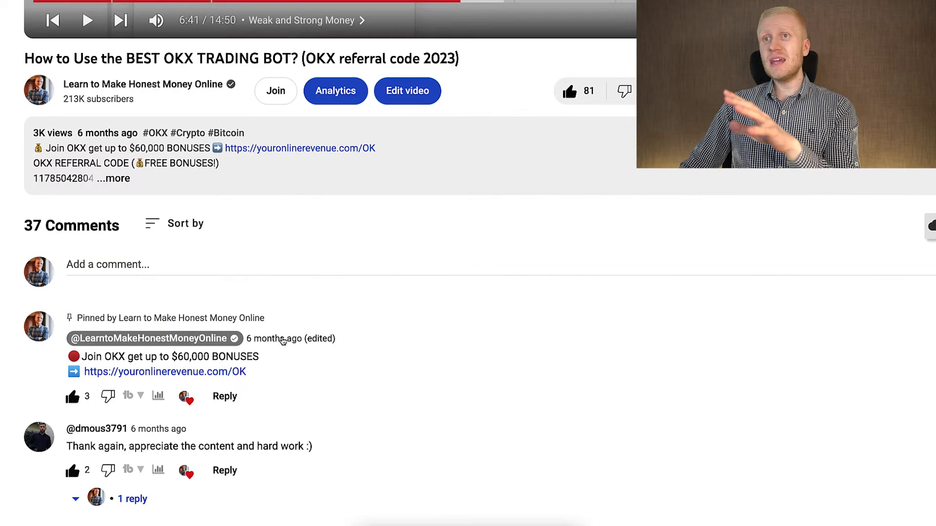
Expand the YouTube video's full description and scroll through its OKX referral links.
click(114, 178)
scroll(222, 361, down, 3)
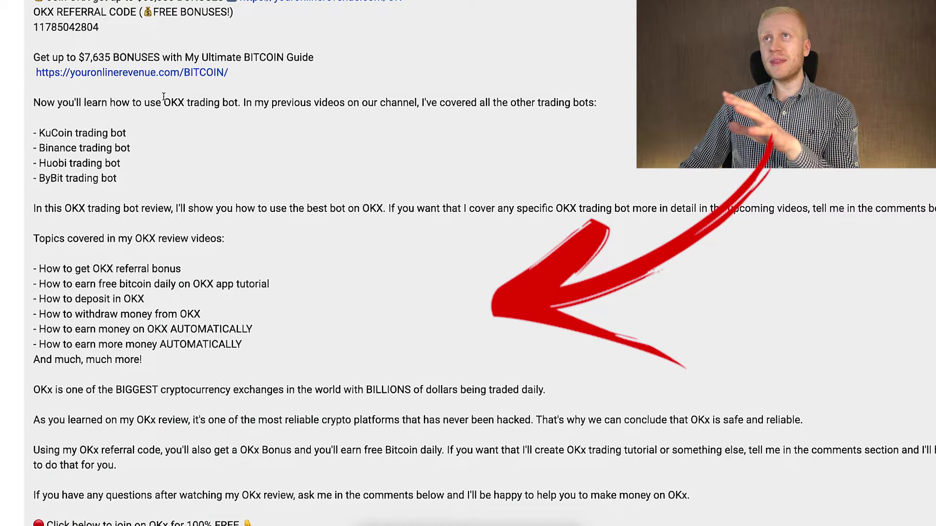
scroll(163, 96, up, 3)
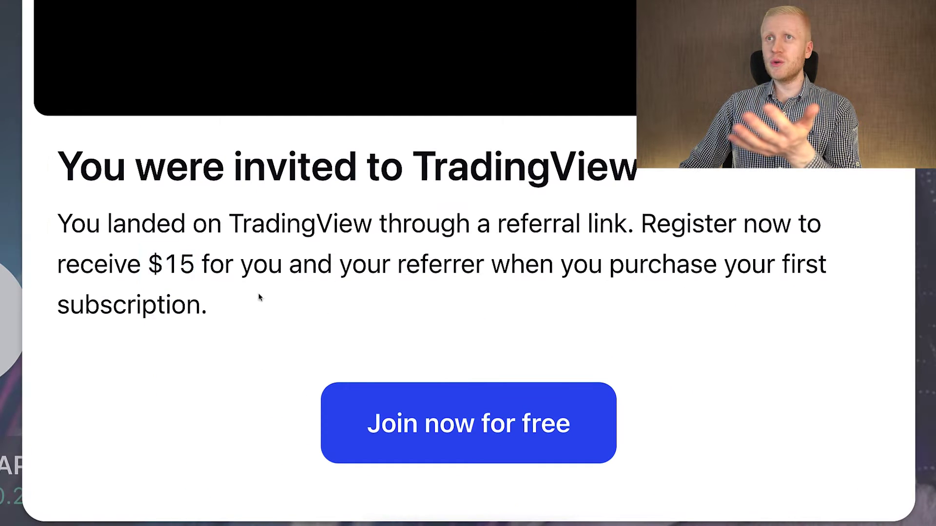
Highlight the $15 referral reward, then connect the OKX broker account to the TradingView chart.
drag(194, 265, 148, 264)
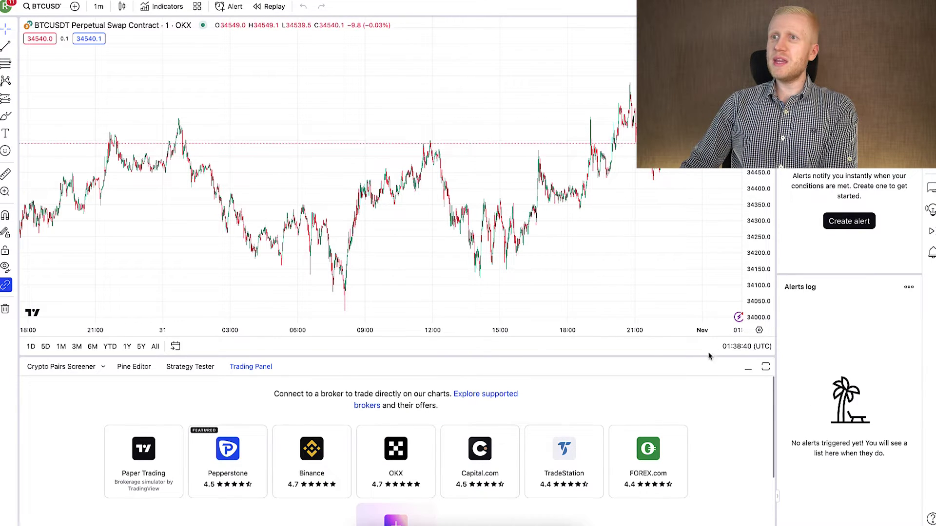
scroll(457, 432, down, 3)
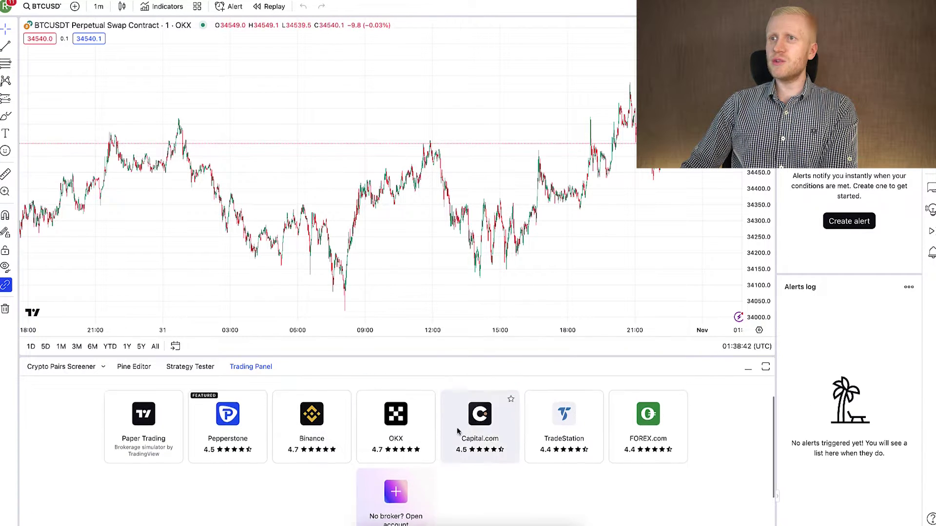
scroll(389, 476, up, 2)
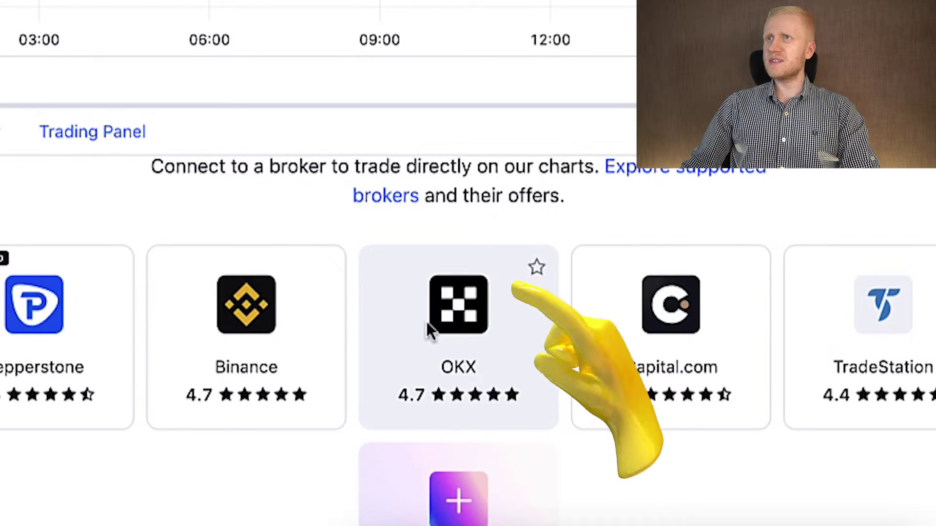
click(426, 322)
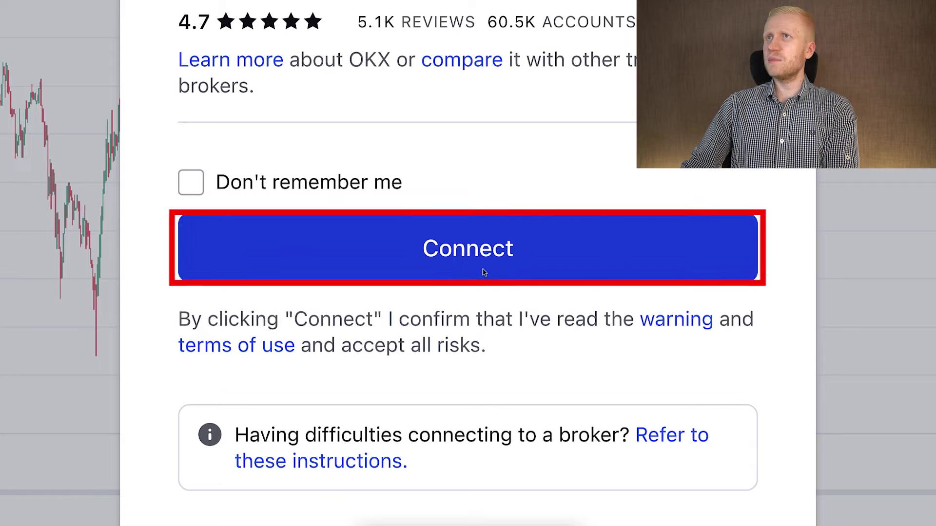
click(475, 280)
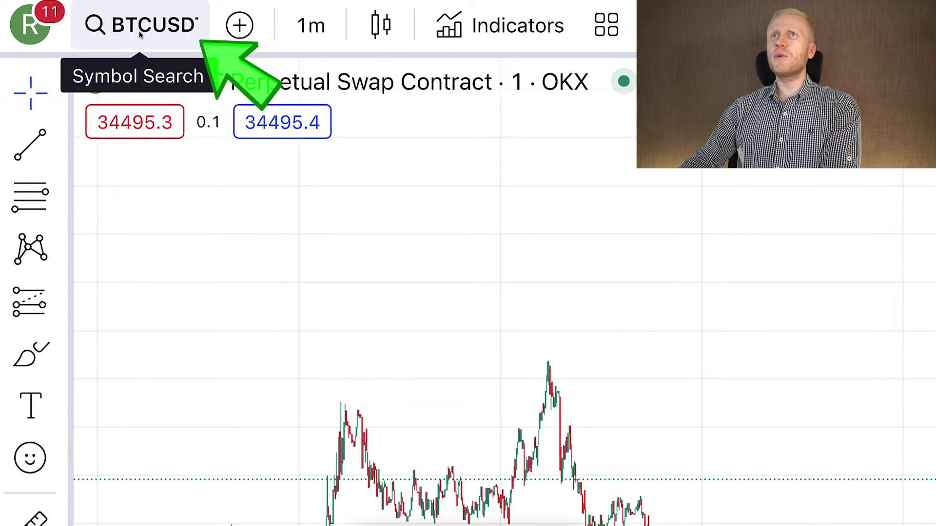
click(140, 34)
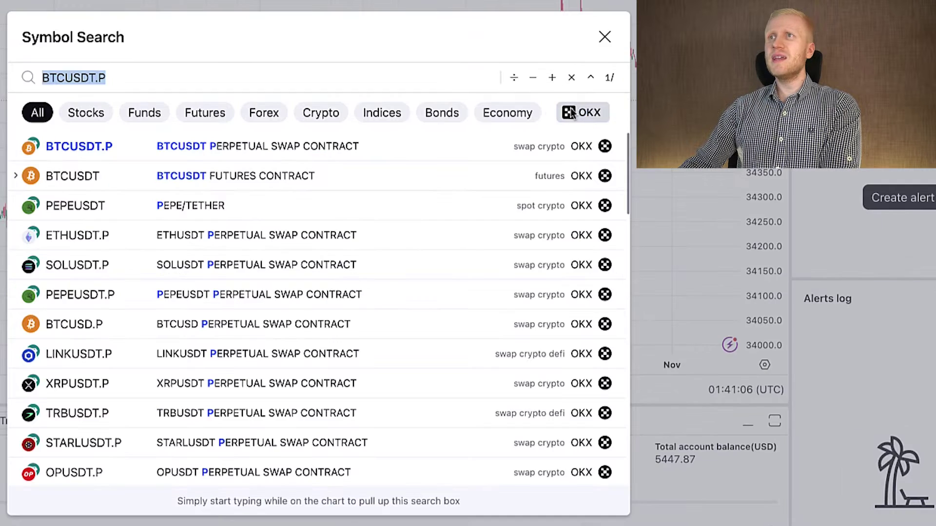
click(573, 113)
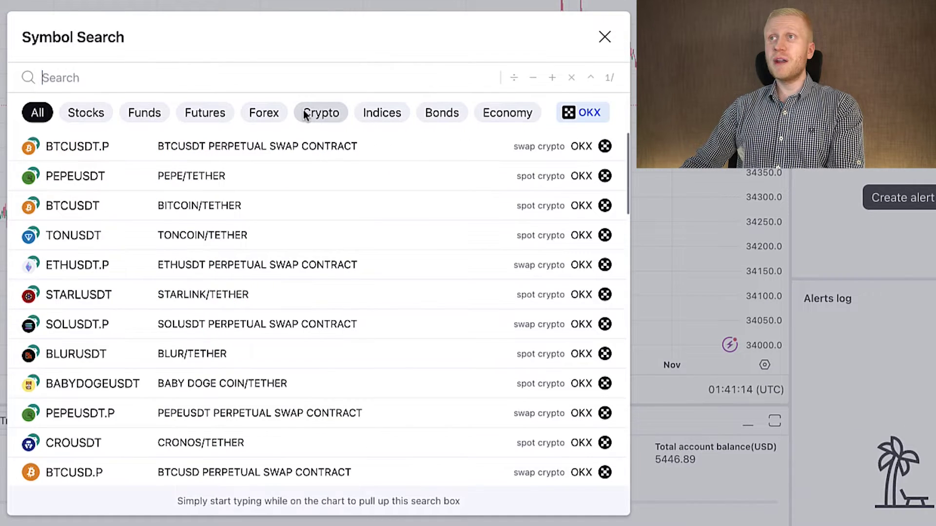
click(306, 113)
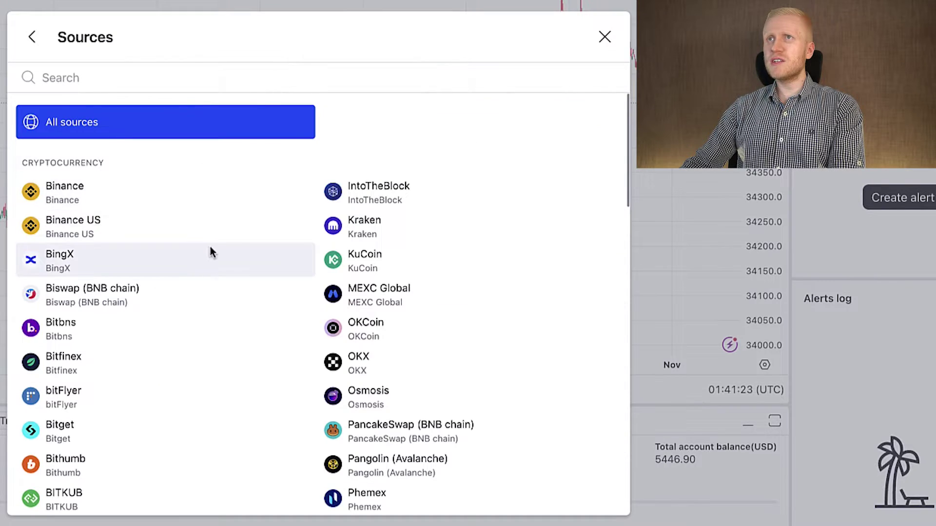
text(okx)
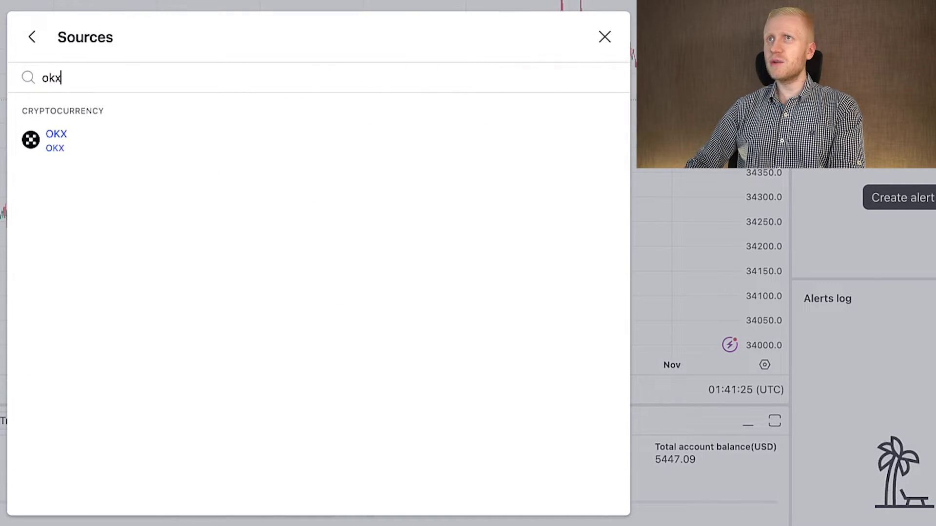
click(132, 140)
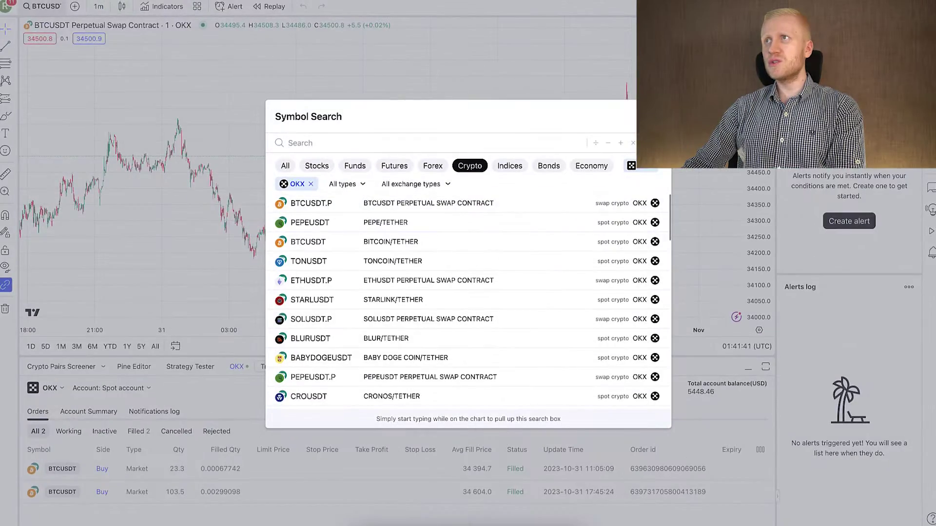
click(800, 195)
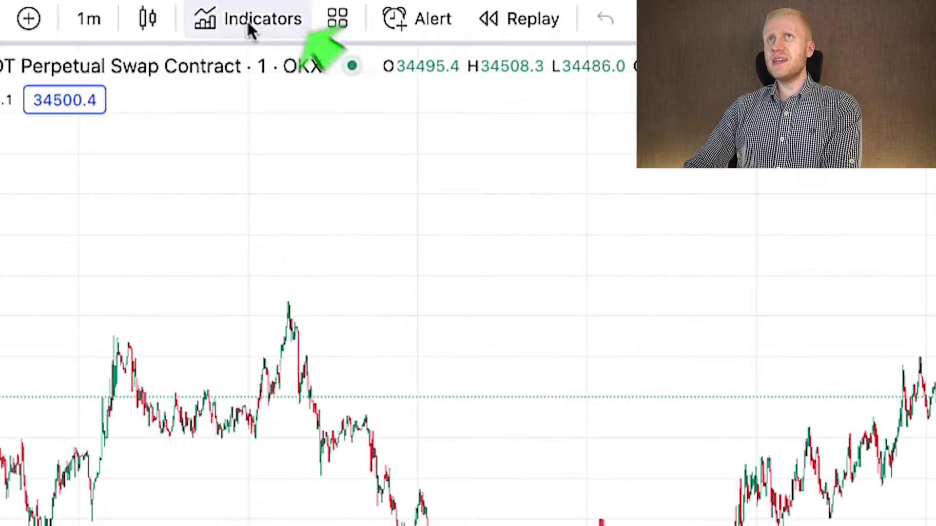
Open the Indicators library and browse the search results for 'macd'.
click(249, 30)
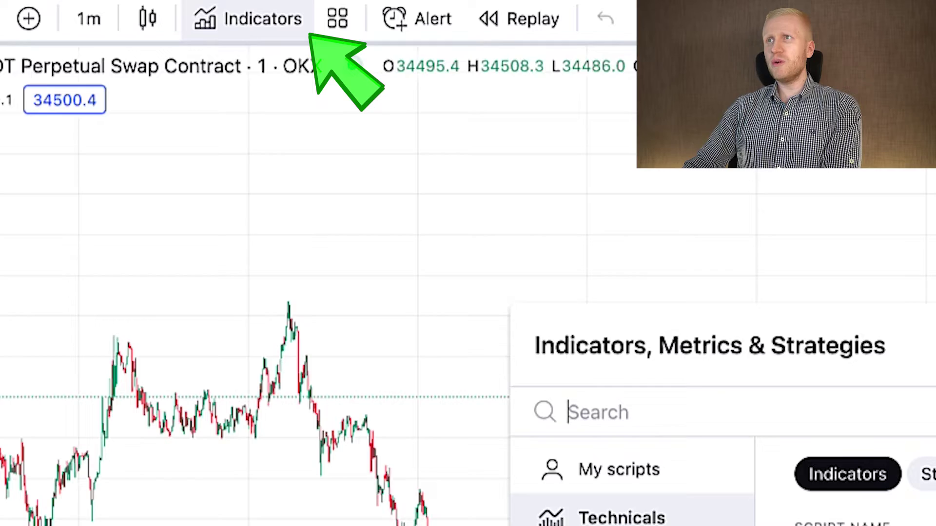
scroll(294, 309, down, 20)
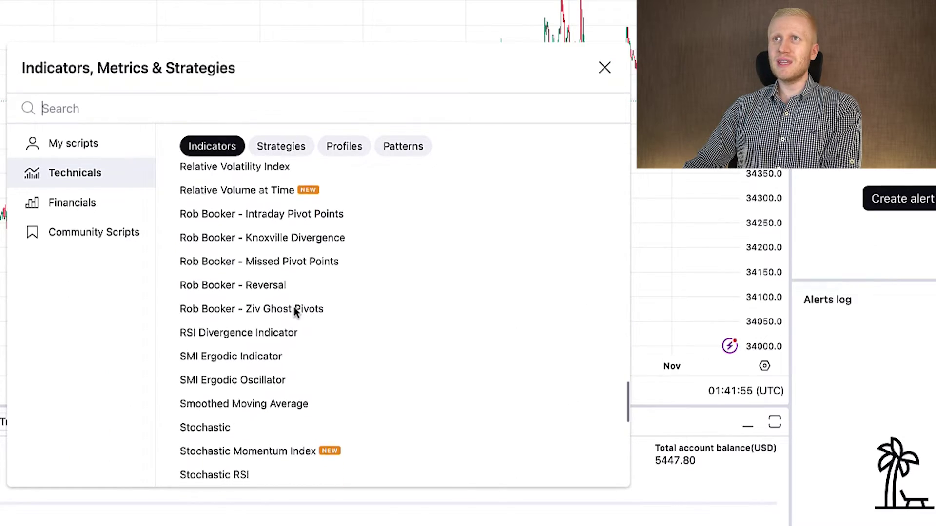
scroll(294, 312, down, 10)
scroll(294, 314, up, 15)
text(mac)
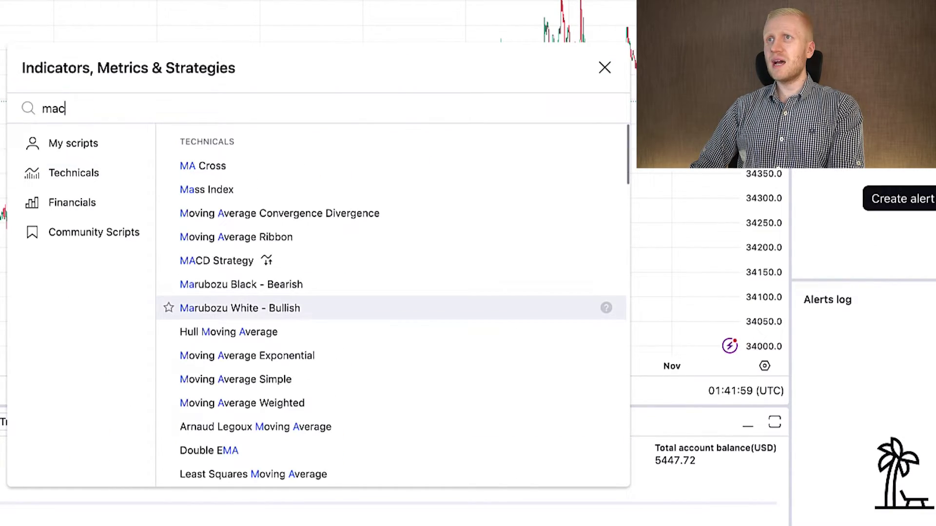
text(d)
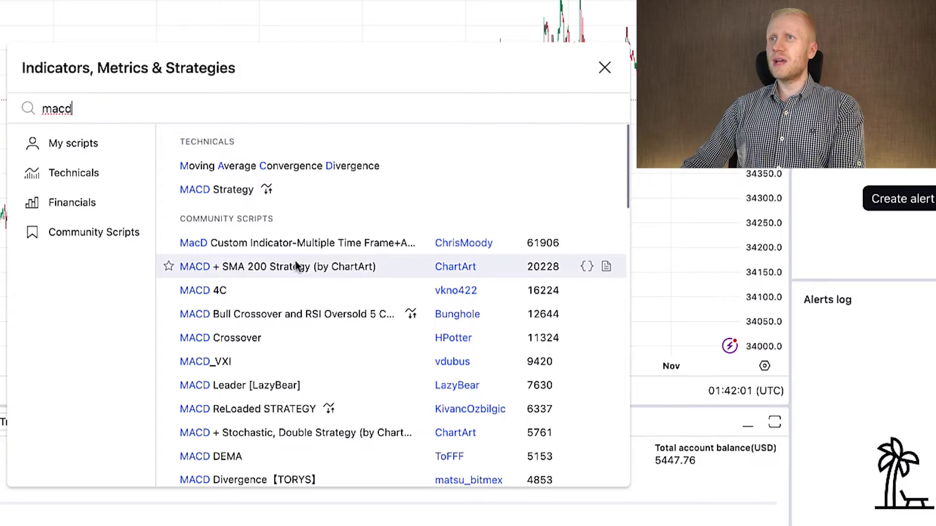
scroll(341, 273, down, 5)
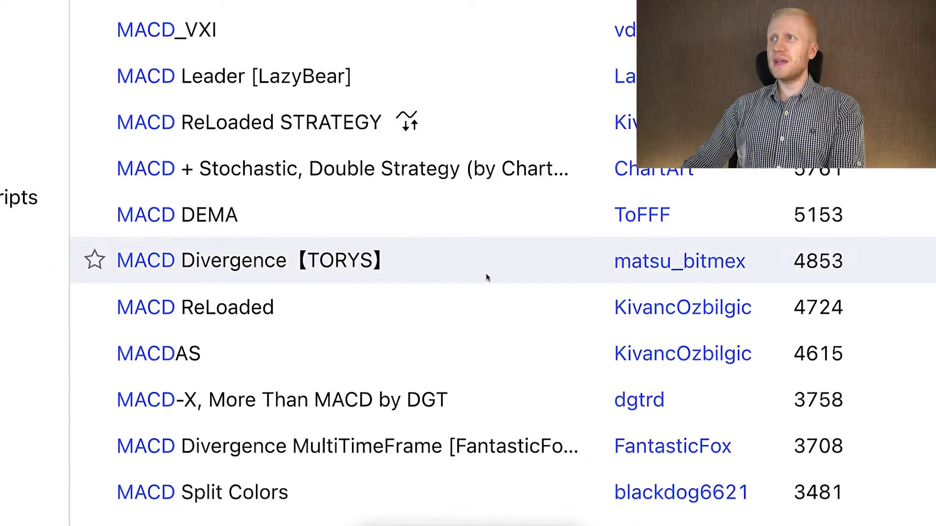
scroll(486, 277, down, 15)
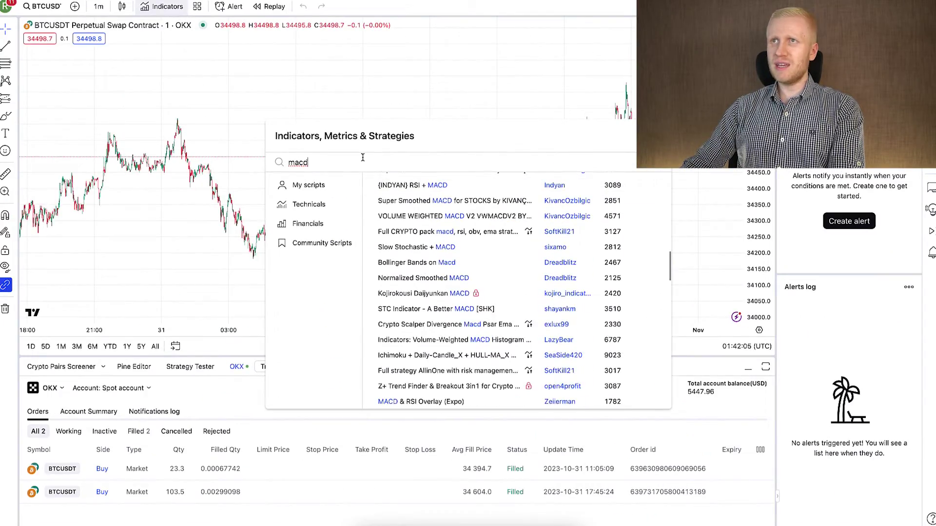
Replace the search with 'moving' and scroll through the moving-average scripts.
key(BackSpace)
key(BackSpace)
key(BackSpace)
key(BackSpace)
text(moving)
scroll(480, 282, down, 5)
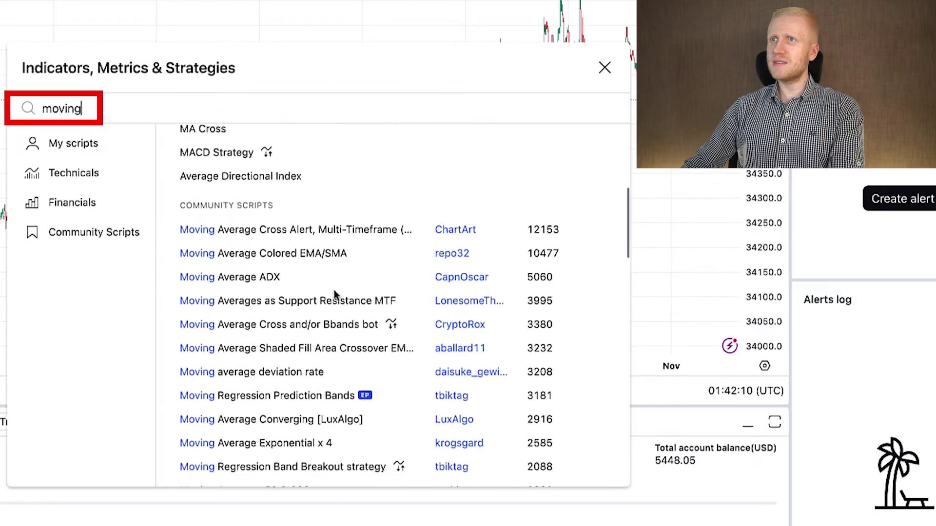
scroll(335, 294, down, 15)
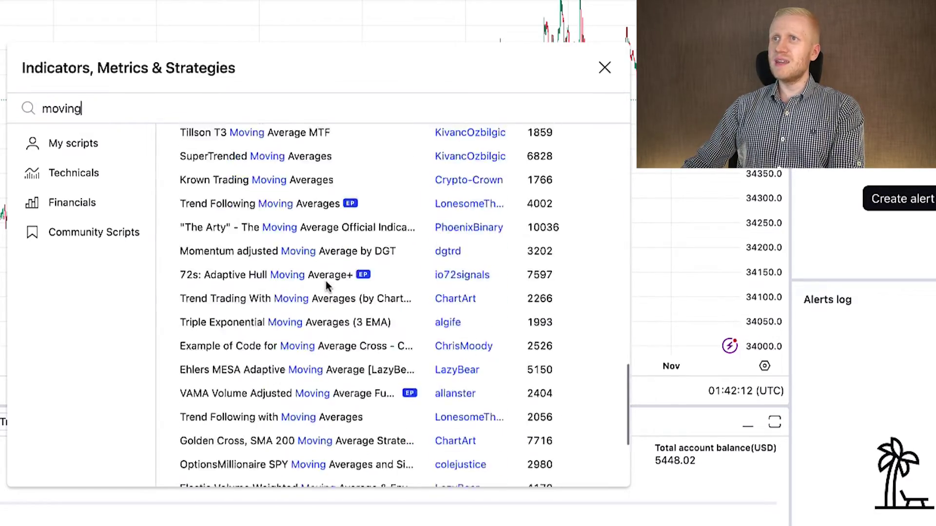
scroll(325, 287, up, 10)
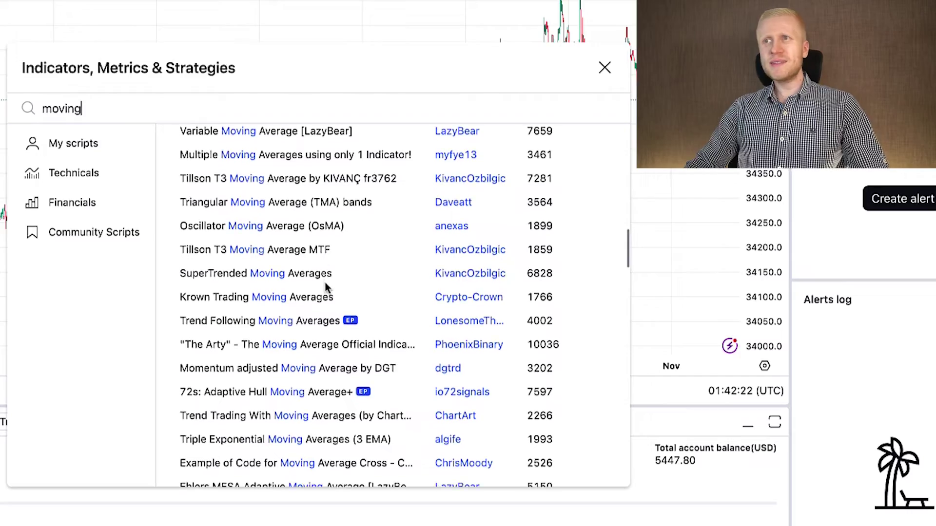
scroll(326, 288, down, 10)
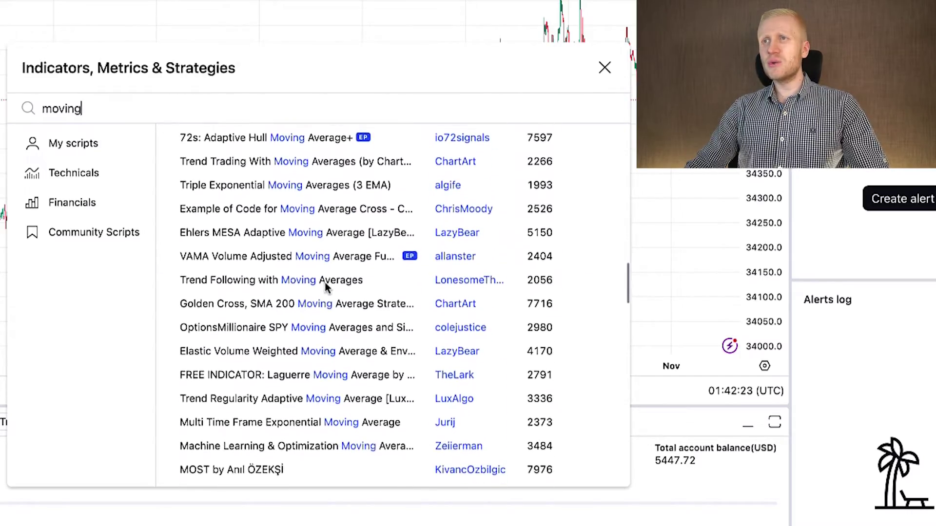
scroll(326, 287, down, 3)
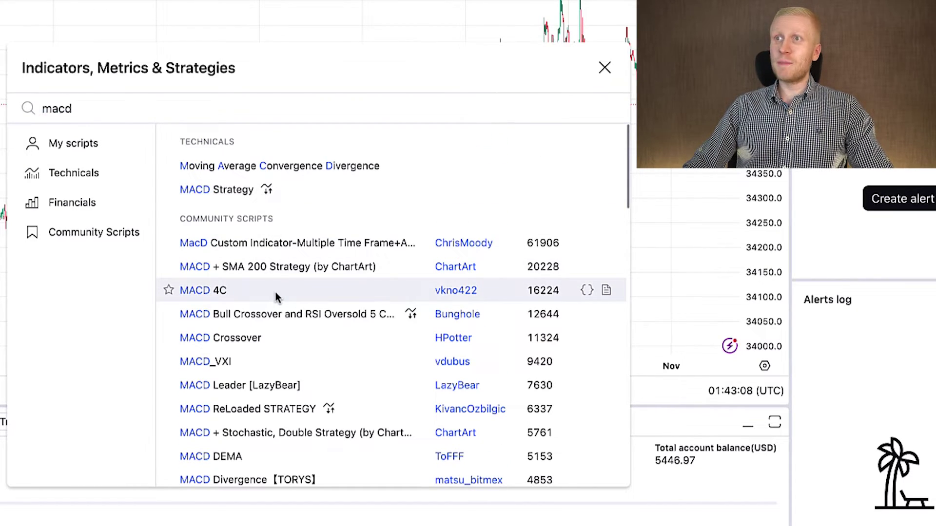
scroll(293, 353, down, 5)
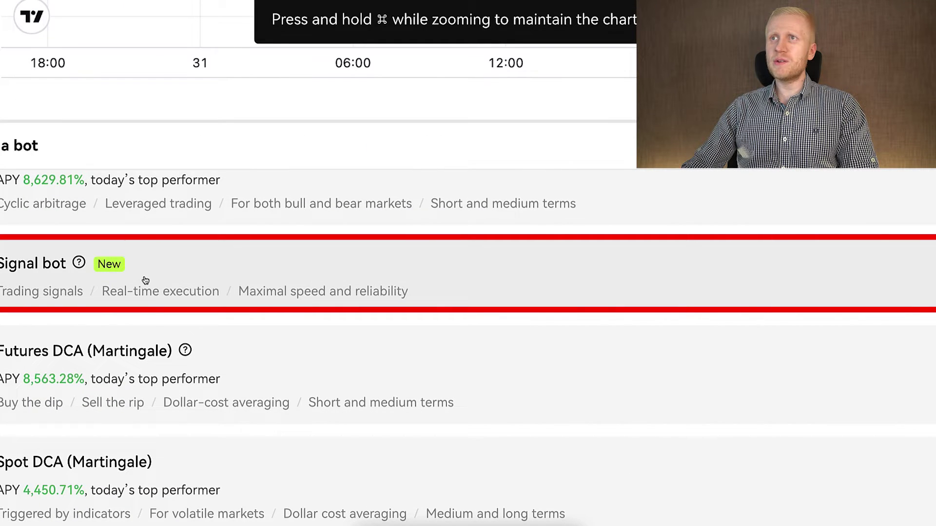
Create a custom TradingView signal named 'Test' for the Signal bot and open its settings.
click(145, 280)
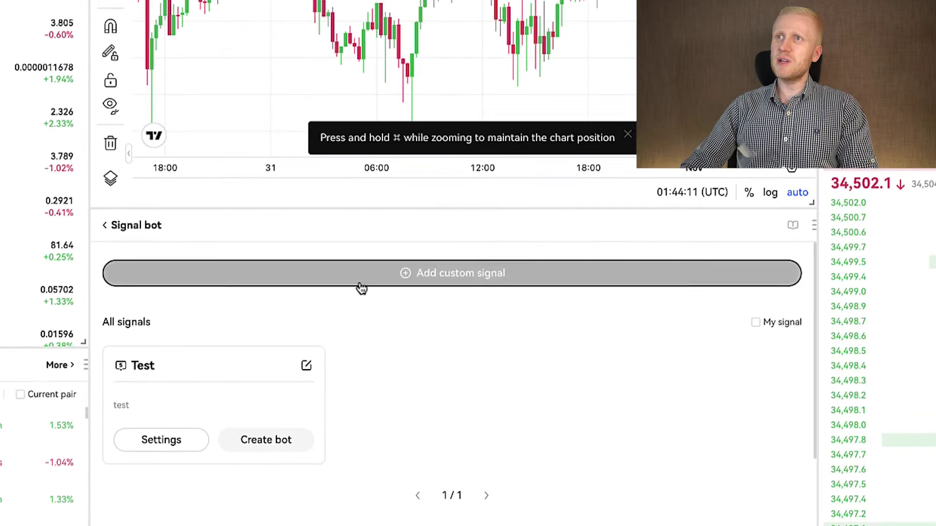
click(425, 276)
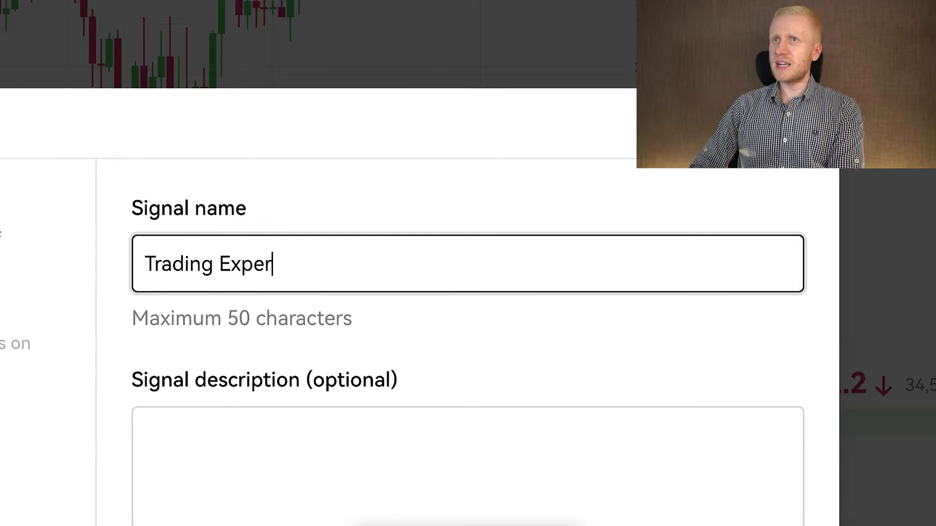
click(459, 440)
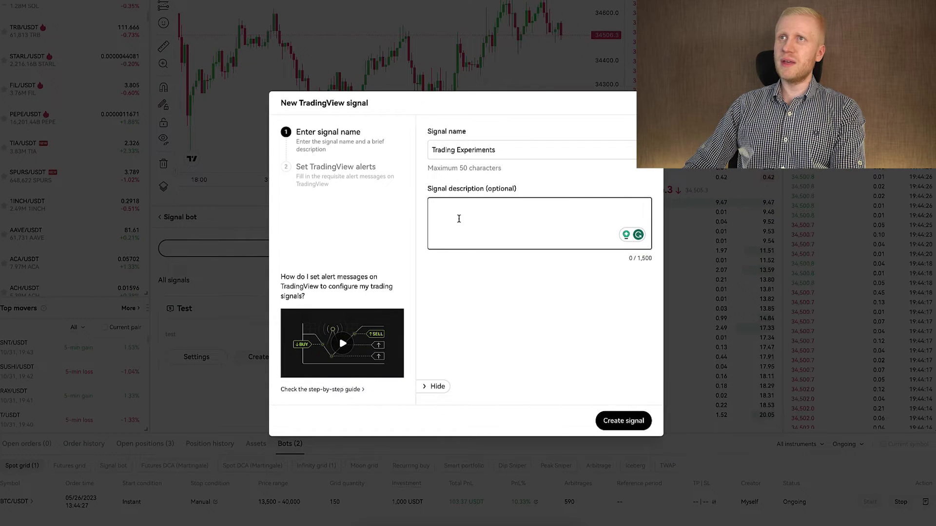
click(635, 421)
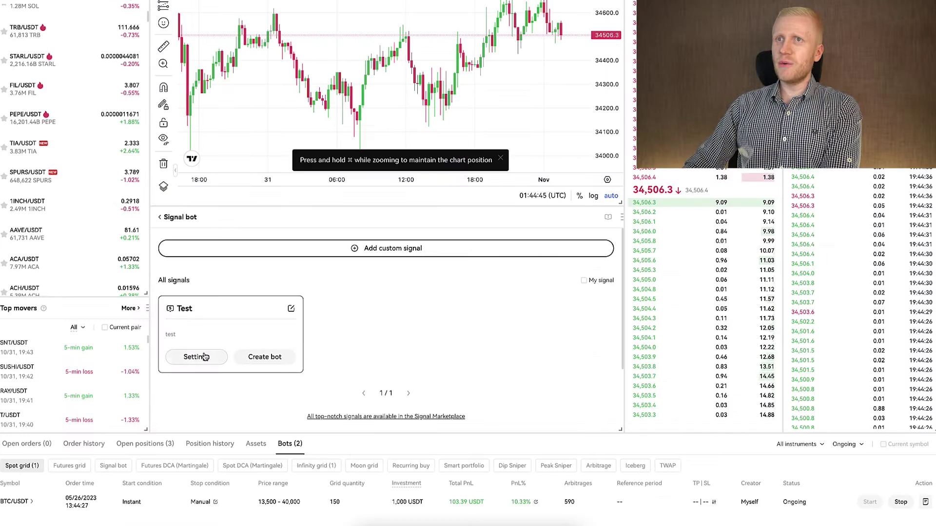
click(200, 358)
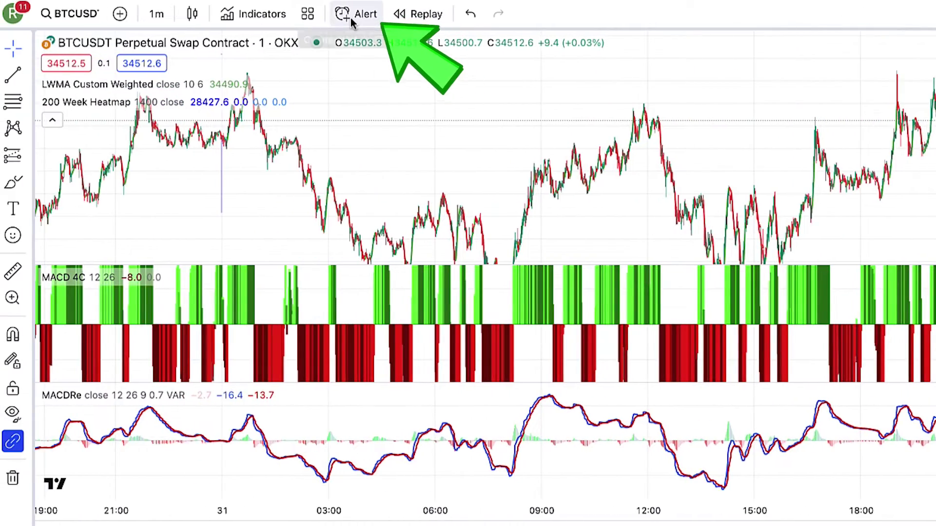
Draft a BTCUSDT.P alert and paste OKX's signal trigger URL into its Webhook URL field.
click(347, 14)
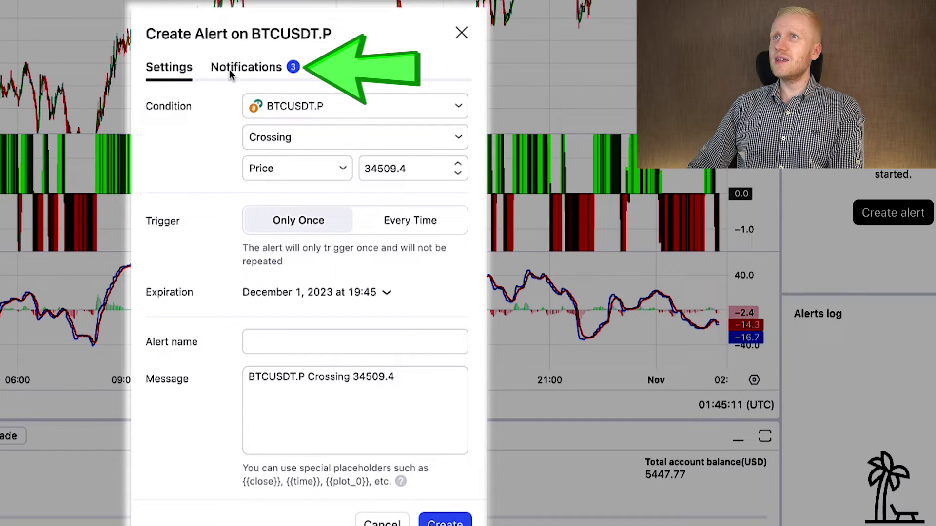
click(229, 69)
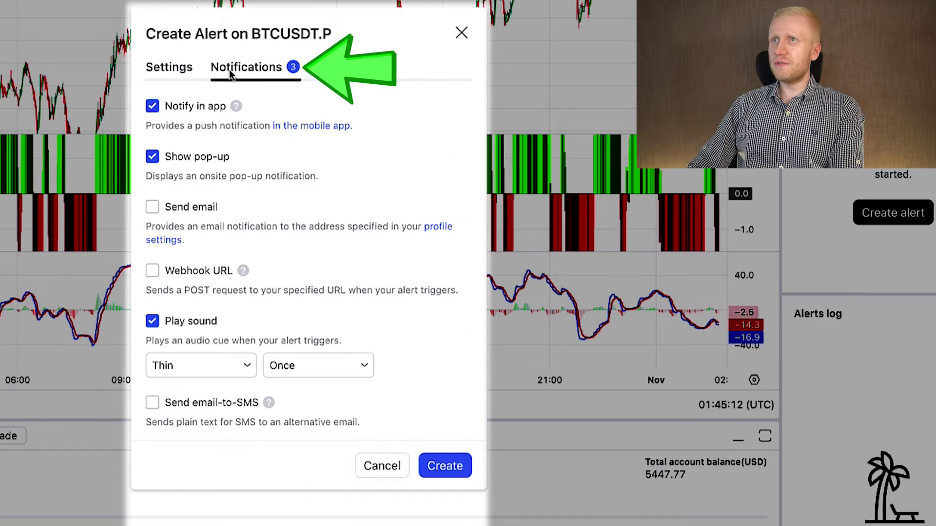
click(155, 272)
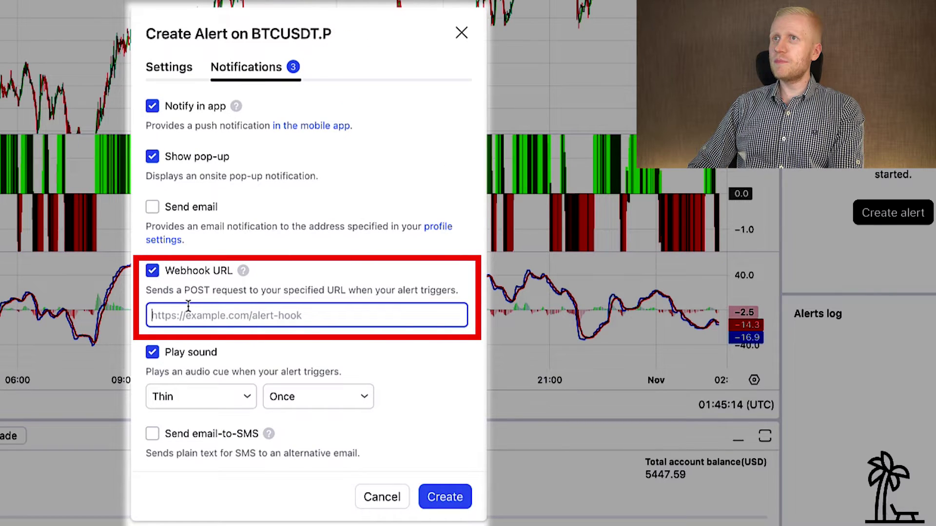
right_click(201, 317)
click(239, 421)
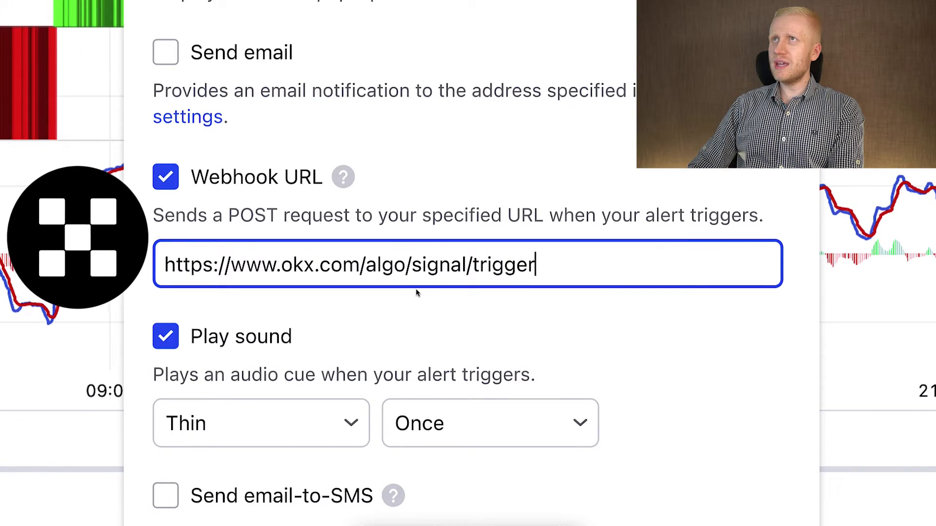
click(173, 68)
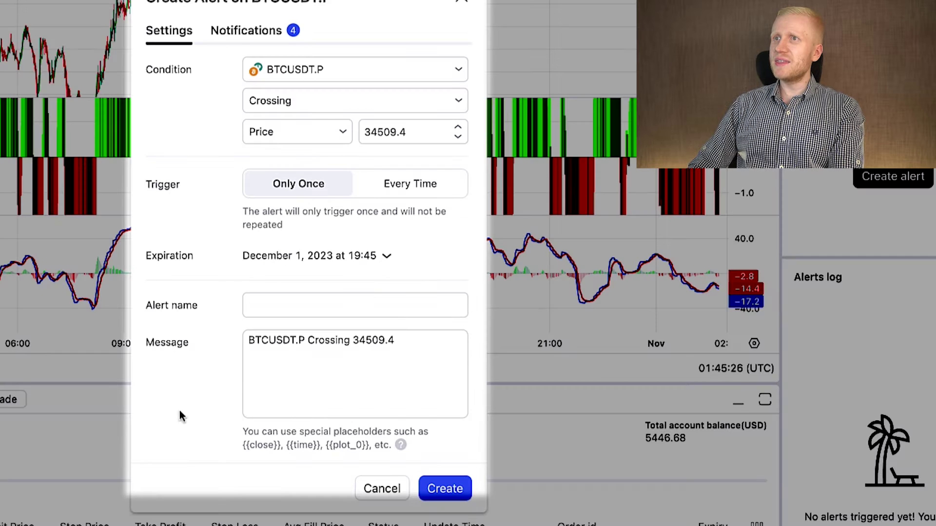
Replace the alert message with the pasted OKX signal JSON.
click(368, 361)
key(super+a)
right_click(369, 369)
click(393, 399)
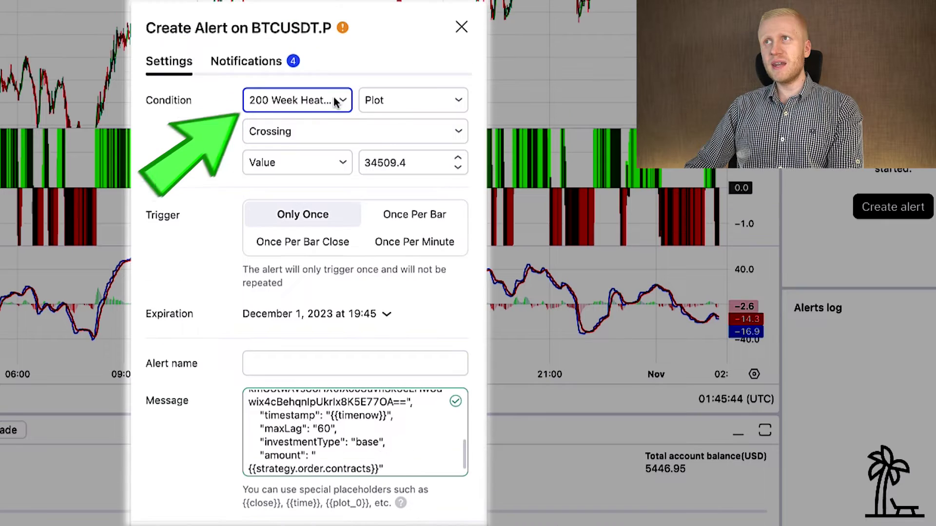
Set the alert condition source to 200 Week Heatmap.
click(335, 103)
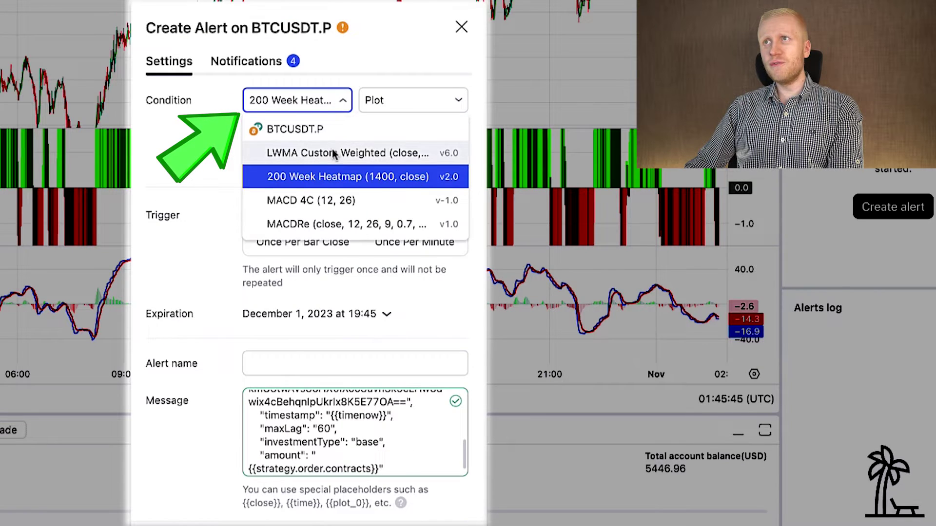
click(324, 153)
click(324, 102)
click(307, 200)
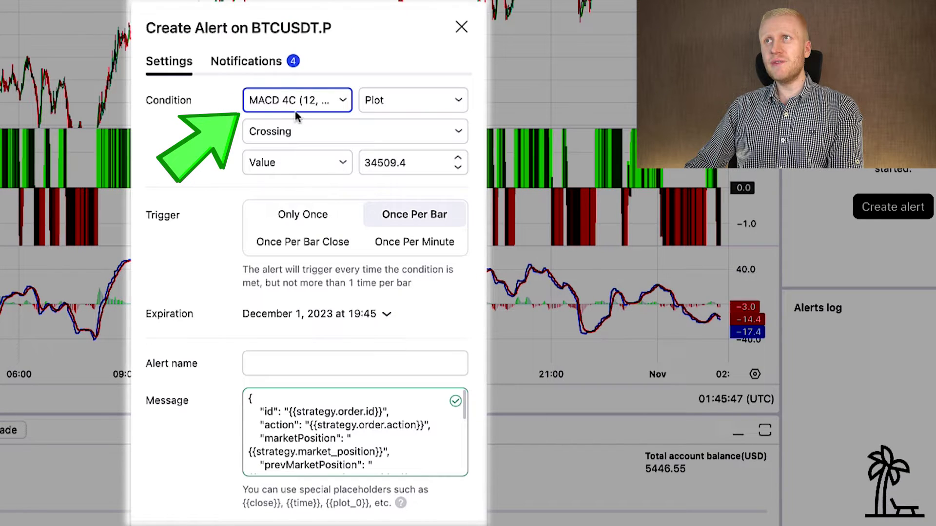
click(295, 104)
click(320, 220)
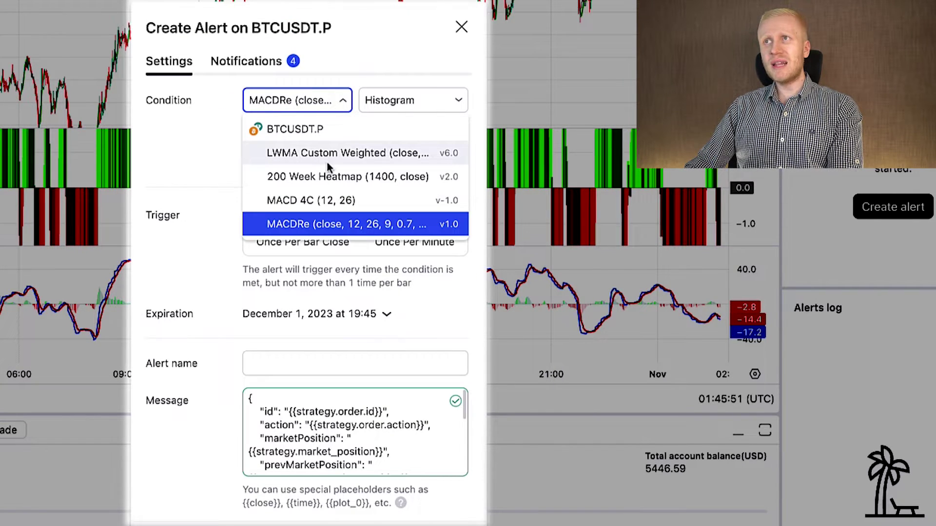
click(327, 163)
click(317, 105)
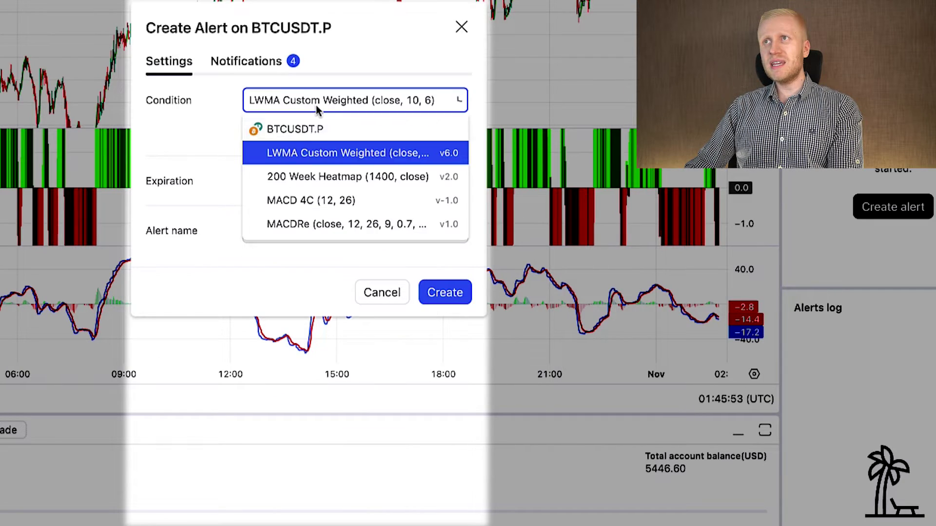
click(309, 176)
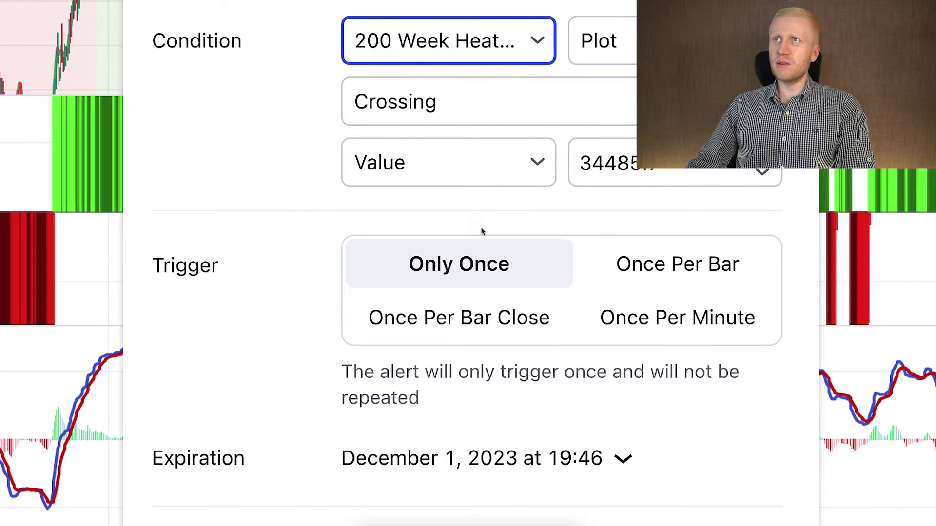
Make the alert trigger once per bar close and create it.
click(706, 279)
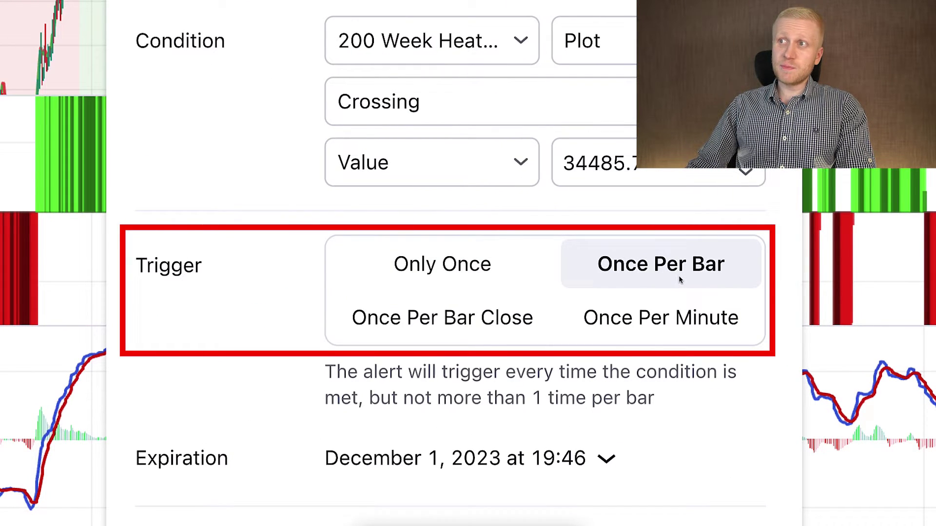
click(608, 318)
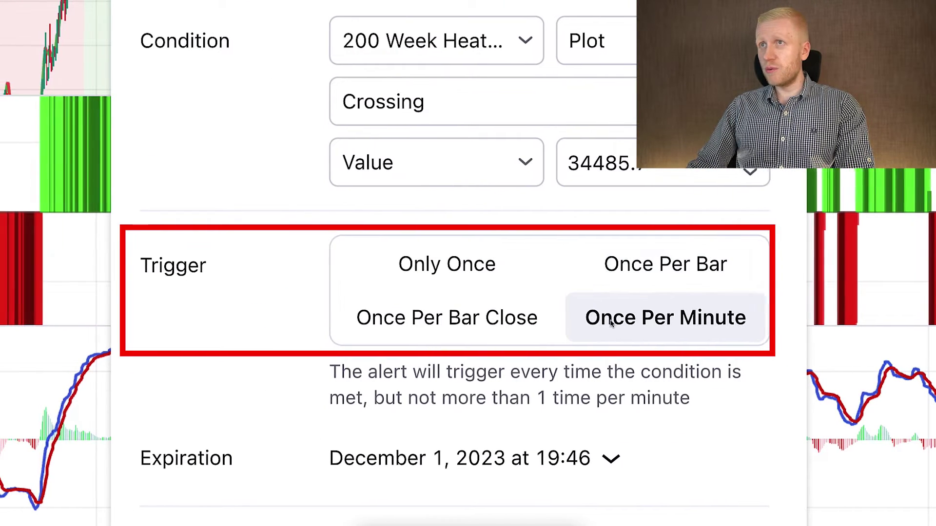
click(515, 325)
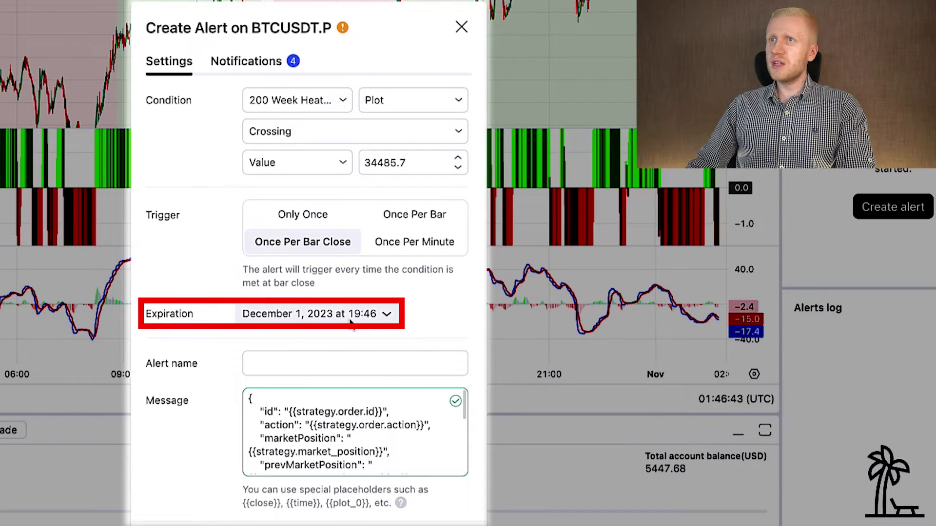
click(351, 322)
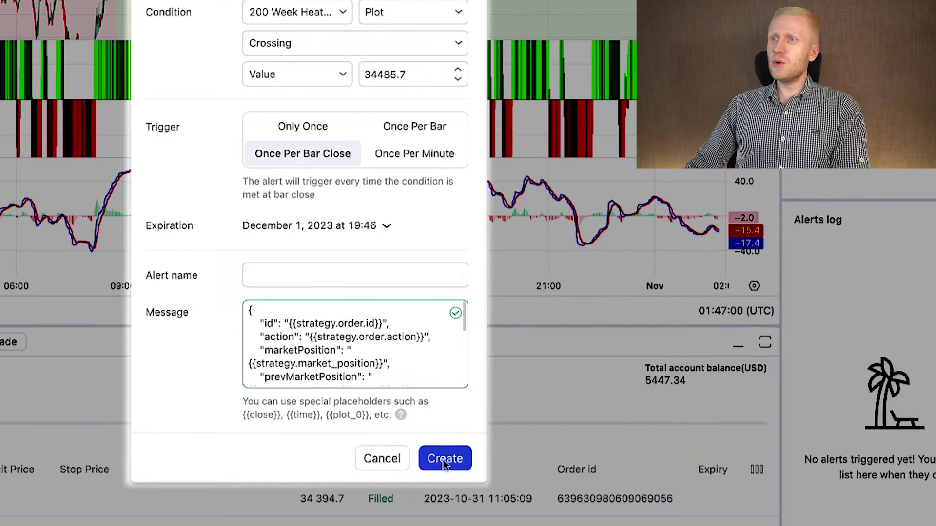
click(443, 460)
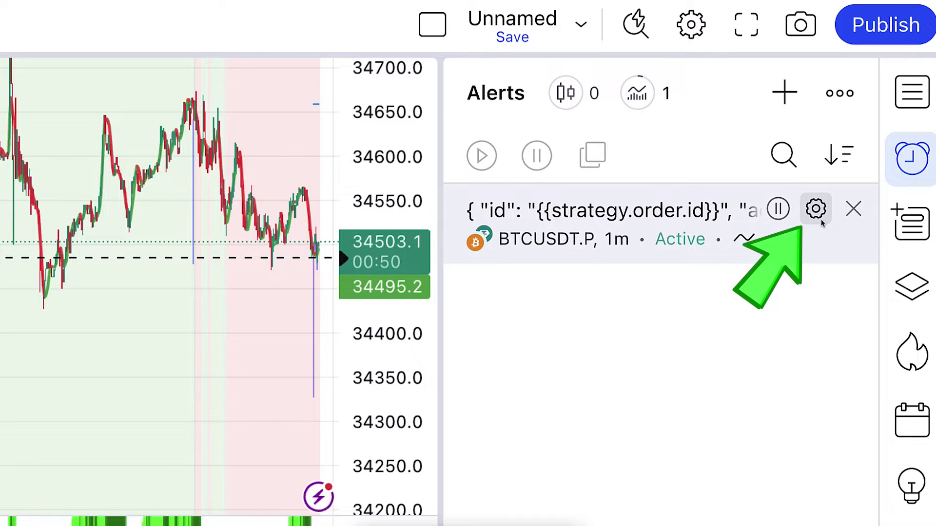
Edit the new alert, leave email notification off, and save it.
click(821, 222)
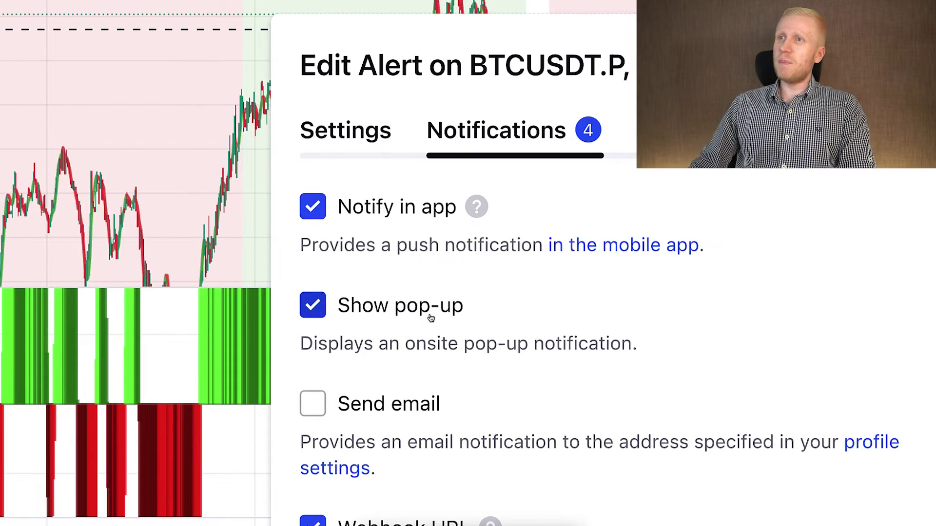
click(375, 412)
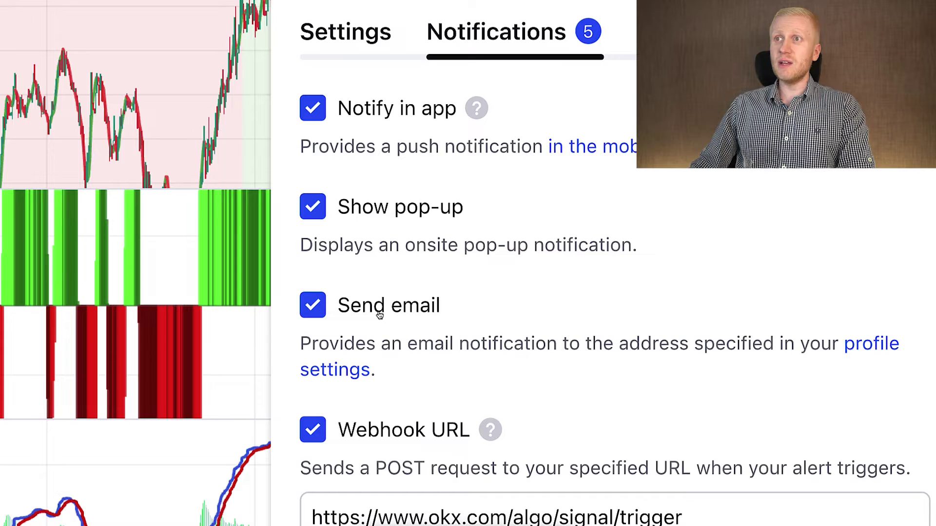
click(379, 315)
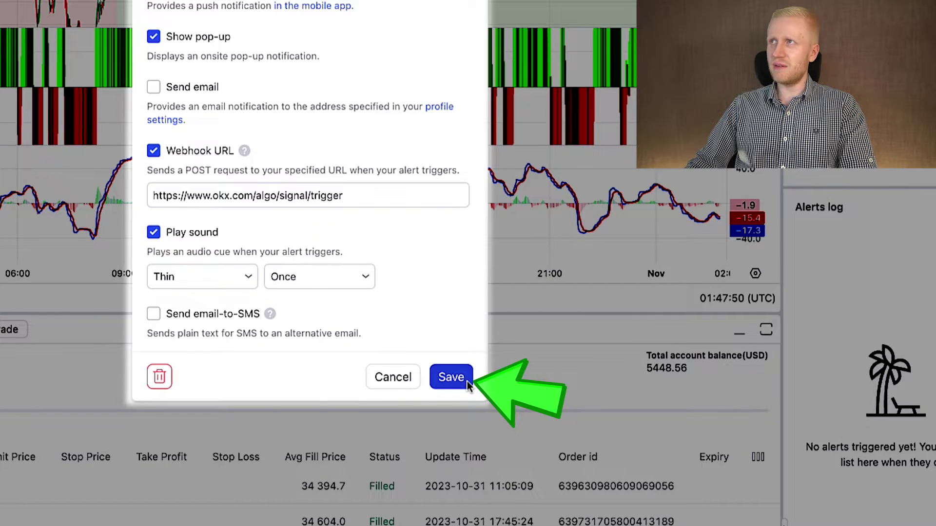
click(463, 378)
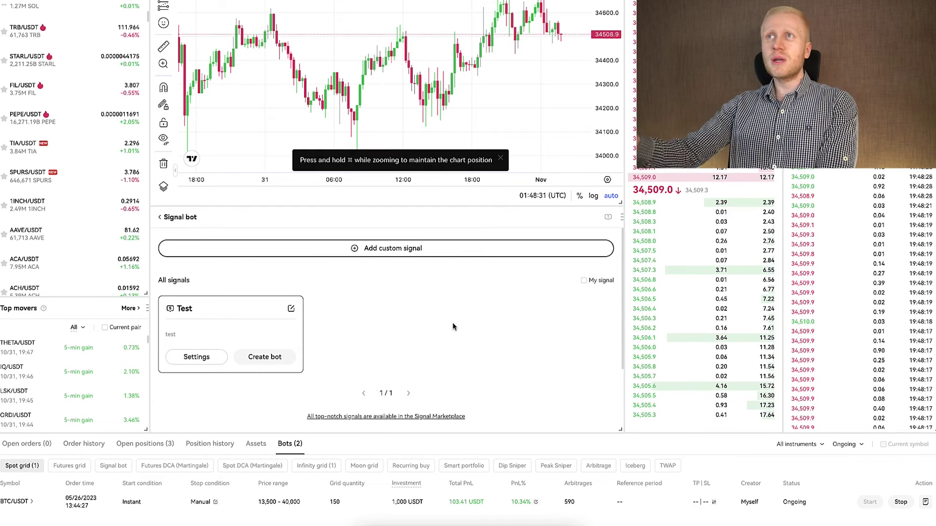
Start creating a bot from the Test signal card.
scroll(453, 326, down, 2)
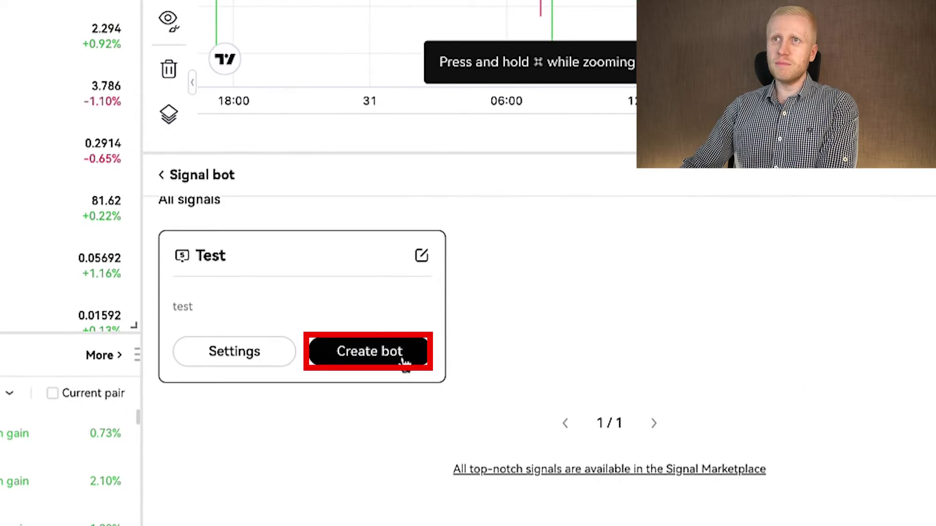
click(405, 361)
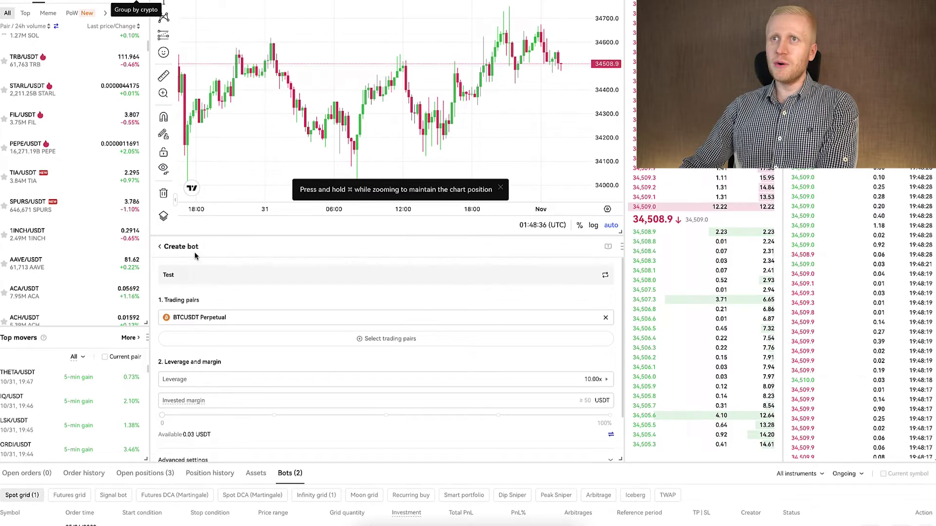
click(194, 249)
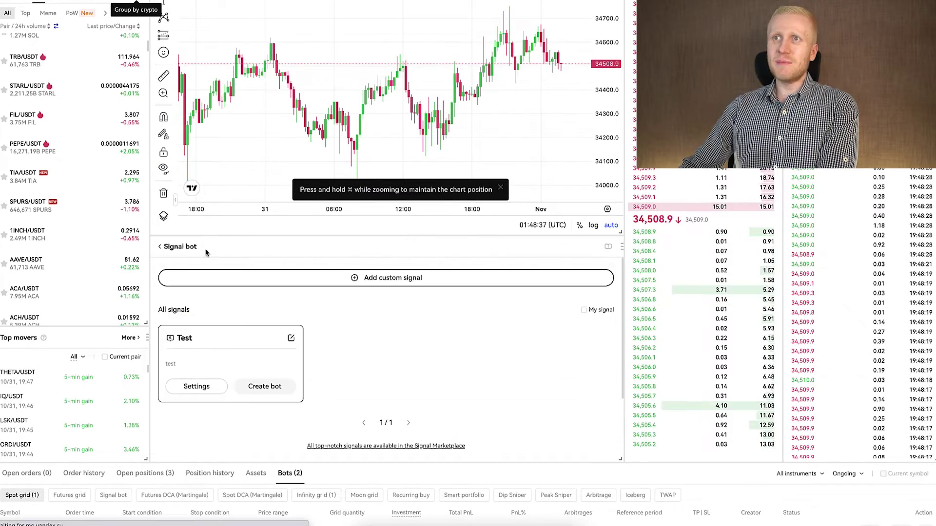
click(282, 387)
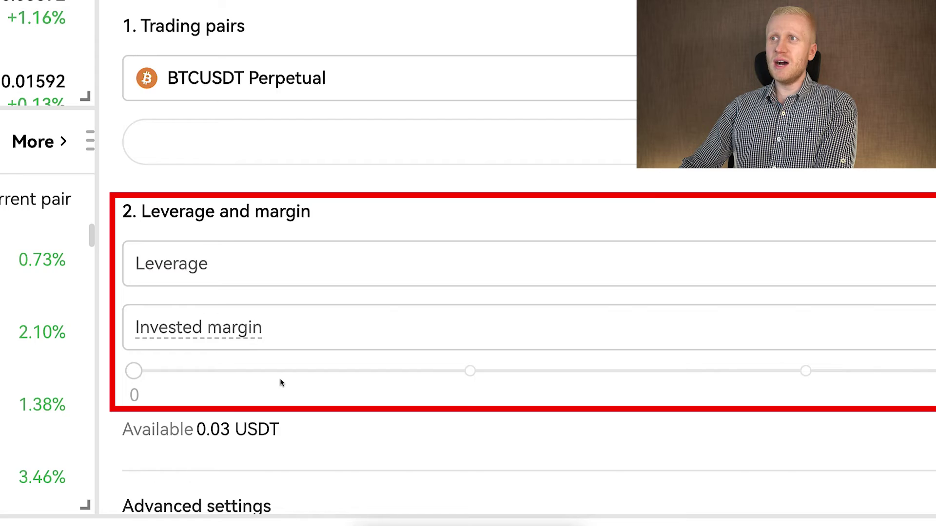
Set the bot's leverage to 5x and confirm it.
click(598, 341)
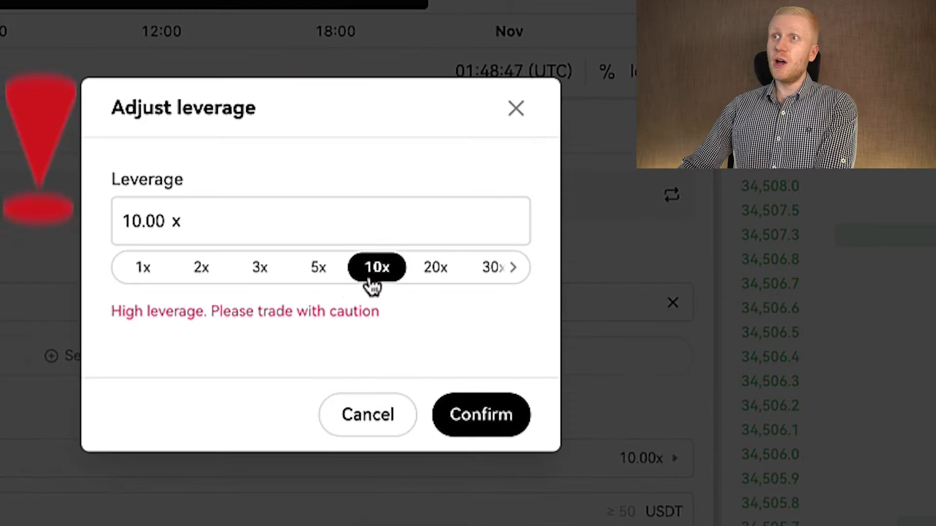
click(464, 267)
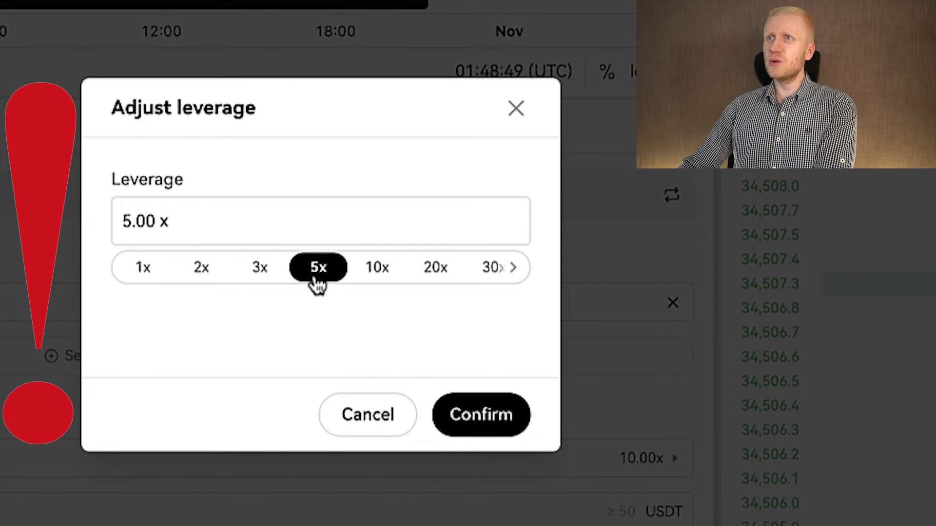
click(511, 419)
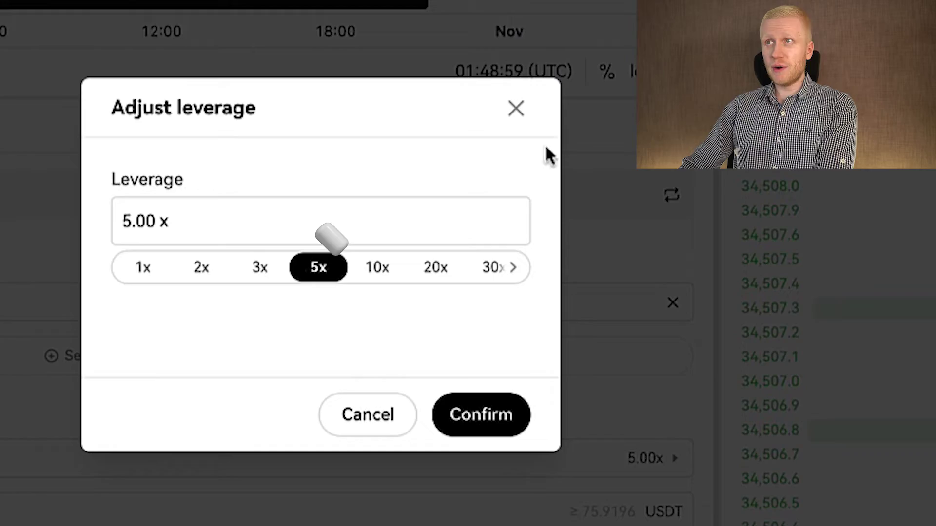
click(516, 108)
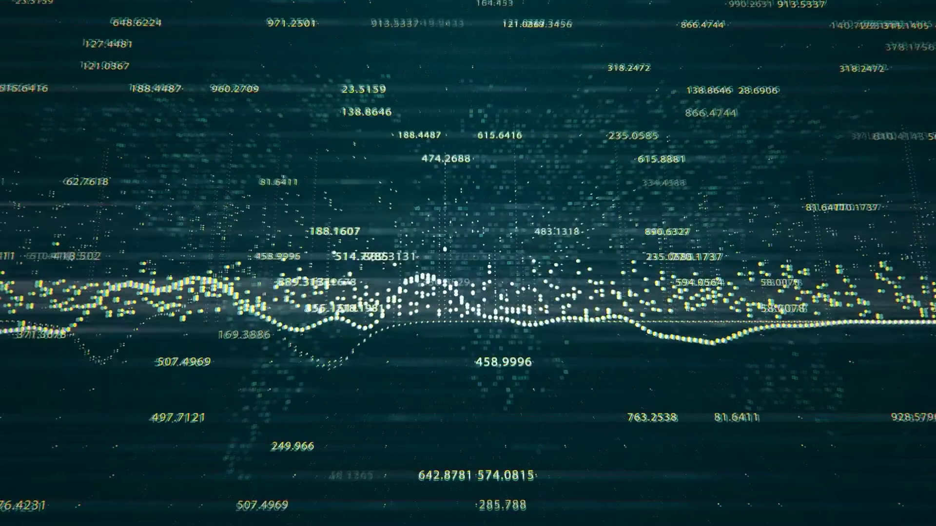
Expand the bot's Advanced settings section.
scroll(171, 335, down, 3)
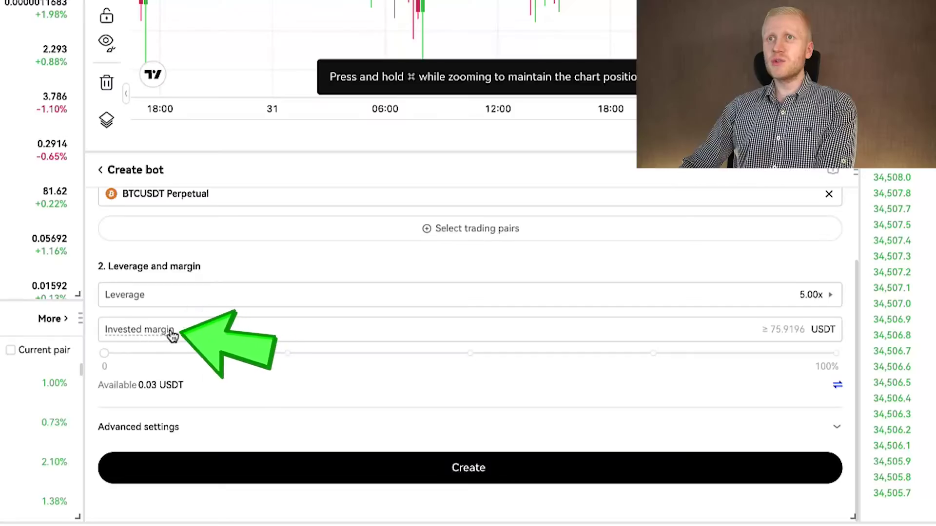
mouse_move(153, 336)
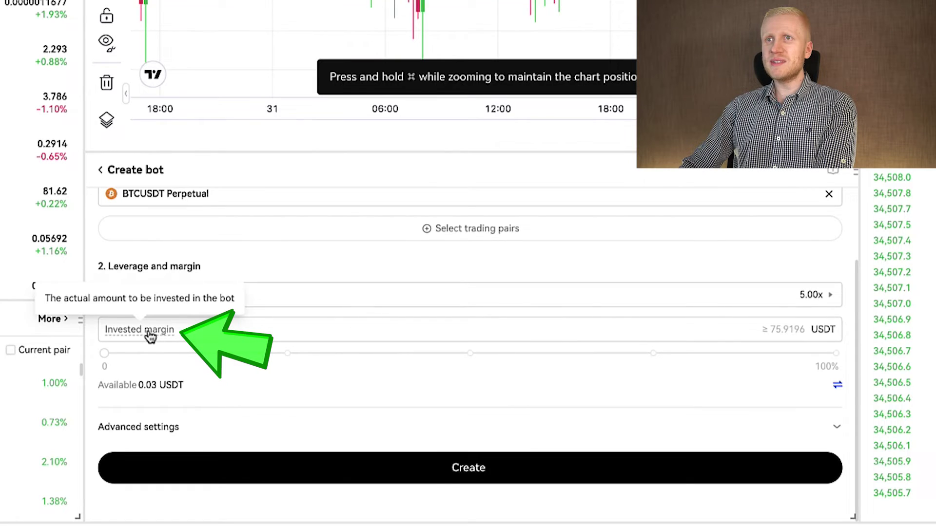
click(214, 427)
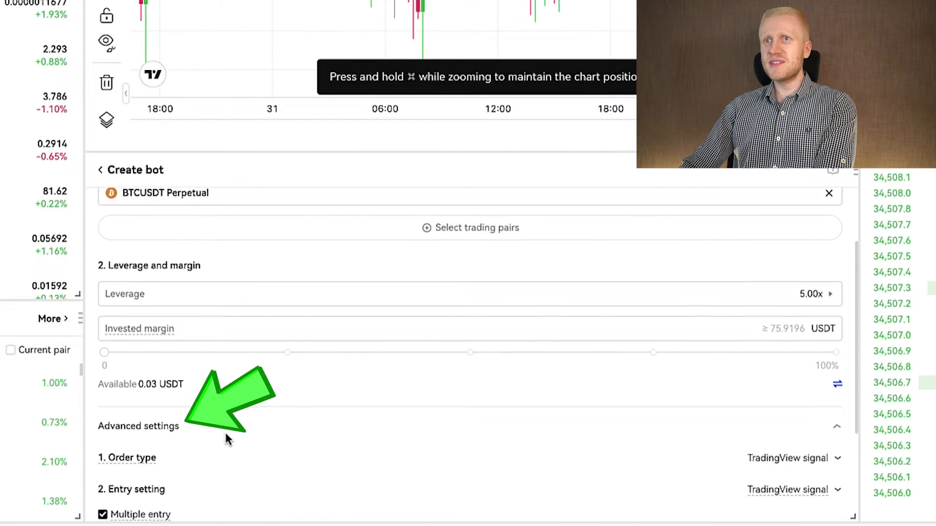